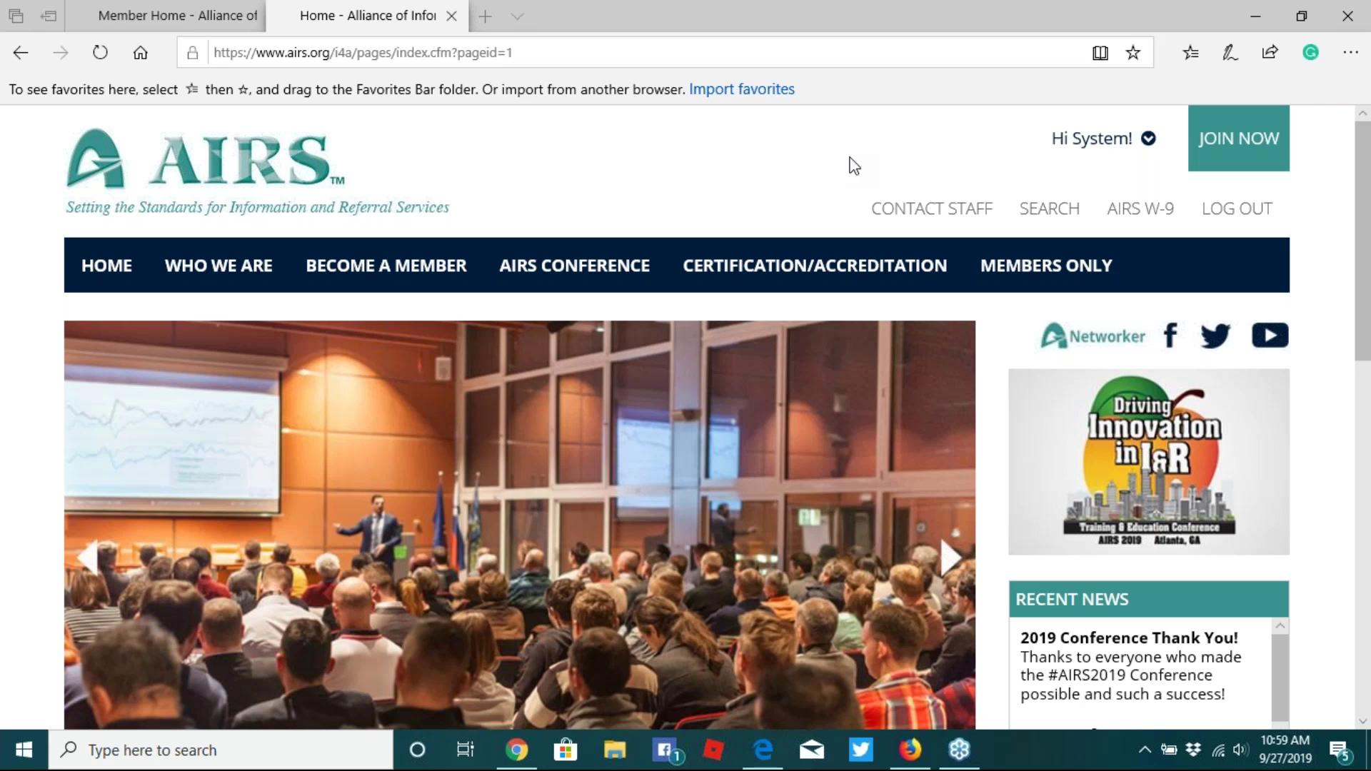
- Log in to the AIRS member portal in Firefox with the saved username and password
click(911, 750)
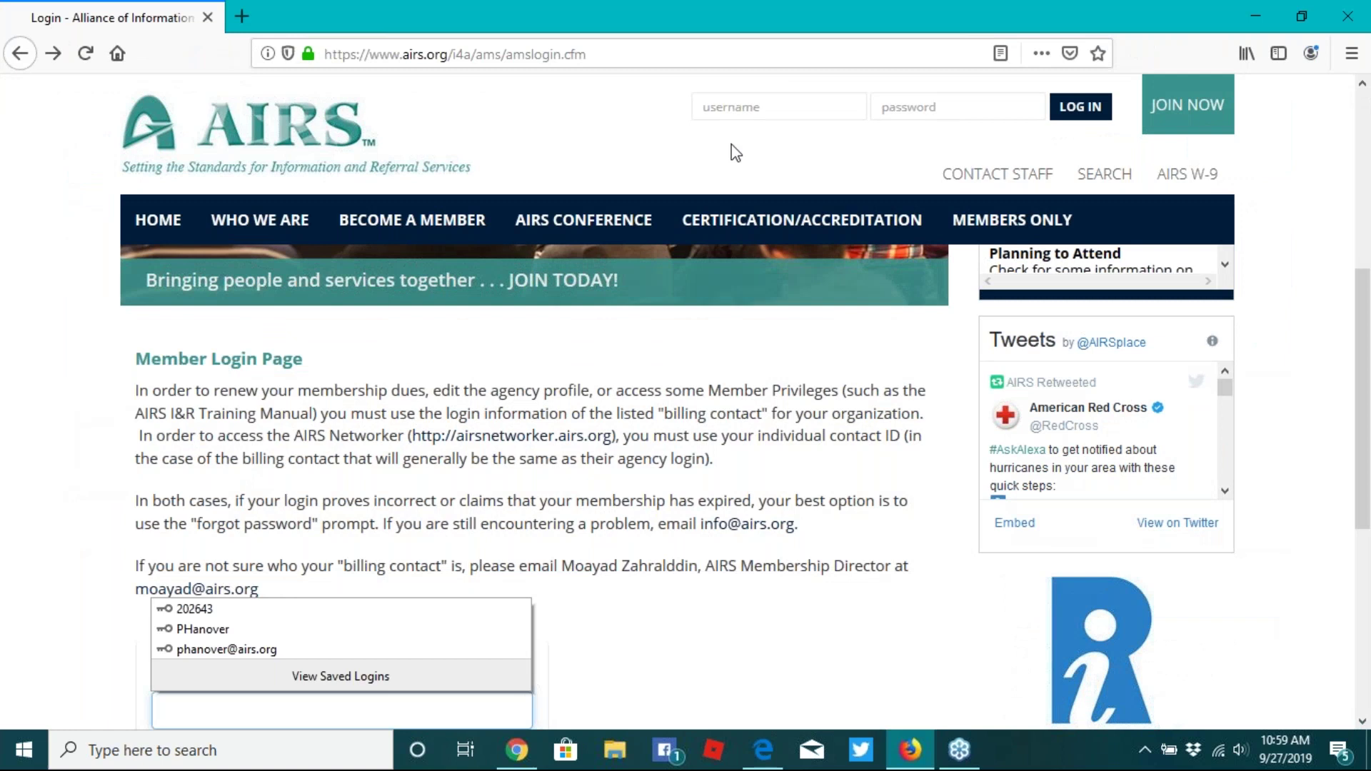
scroll(721, 185, up, 5)
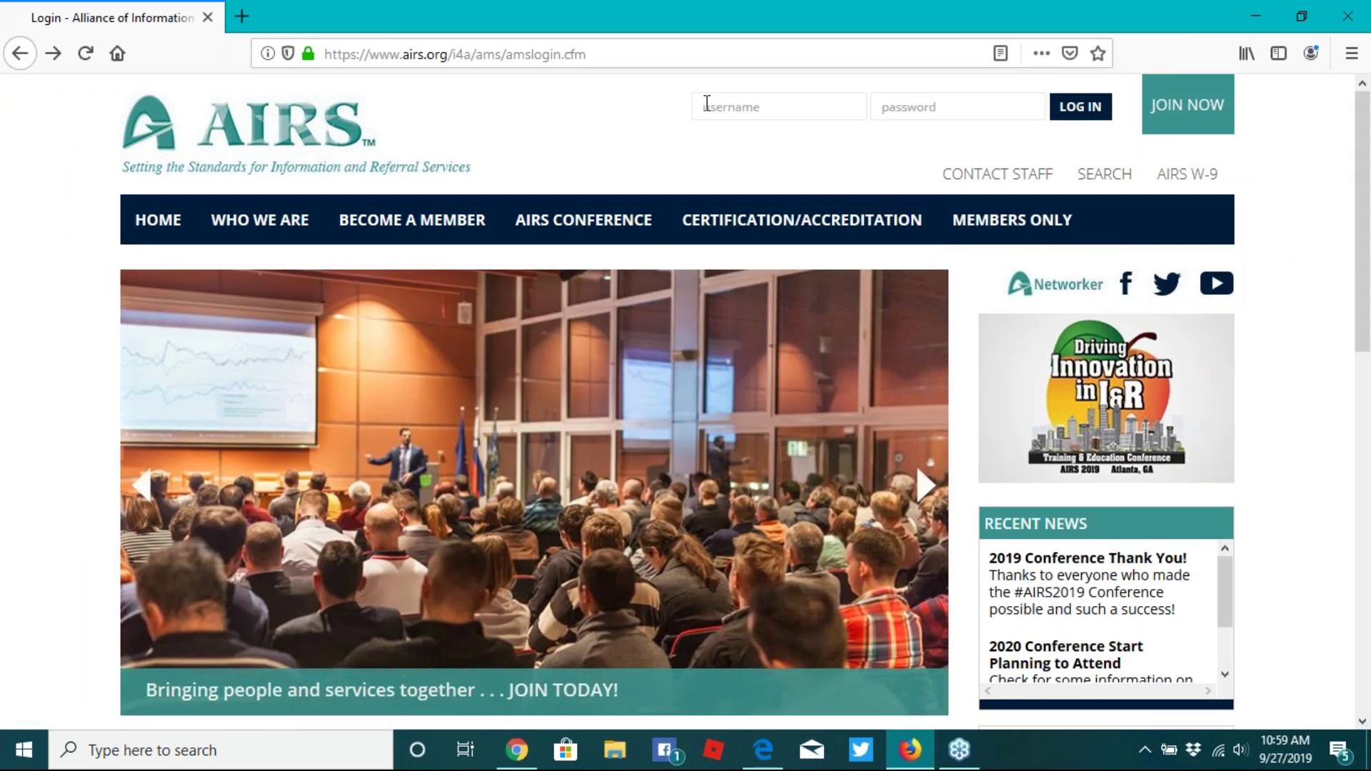
click(707, 103)
scroll(713, 143, down, 5)
click(757, 132)
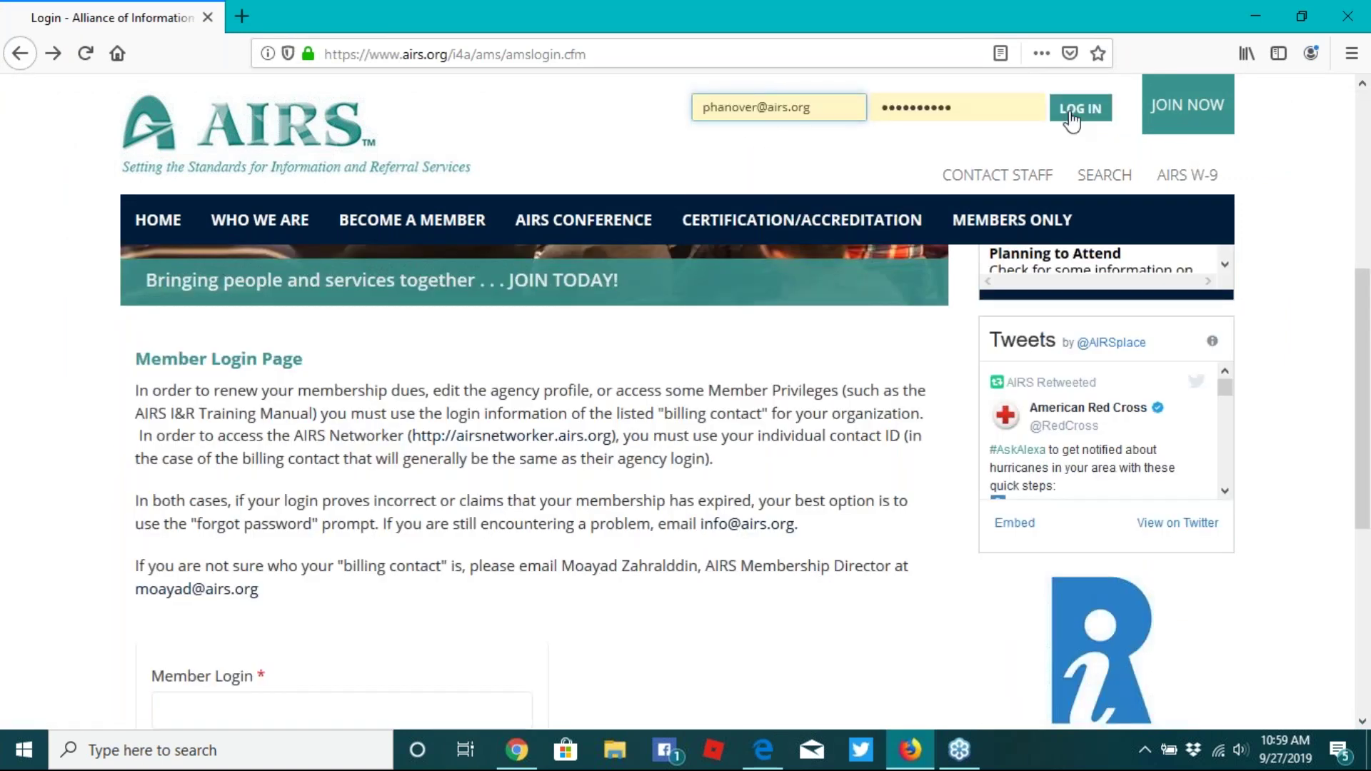
click(1071, 114)
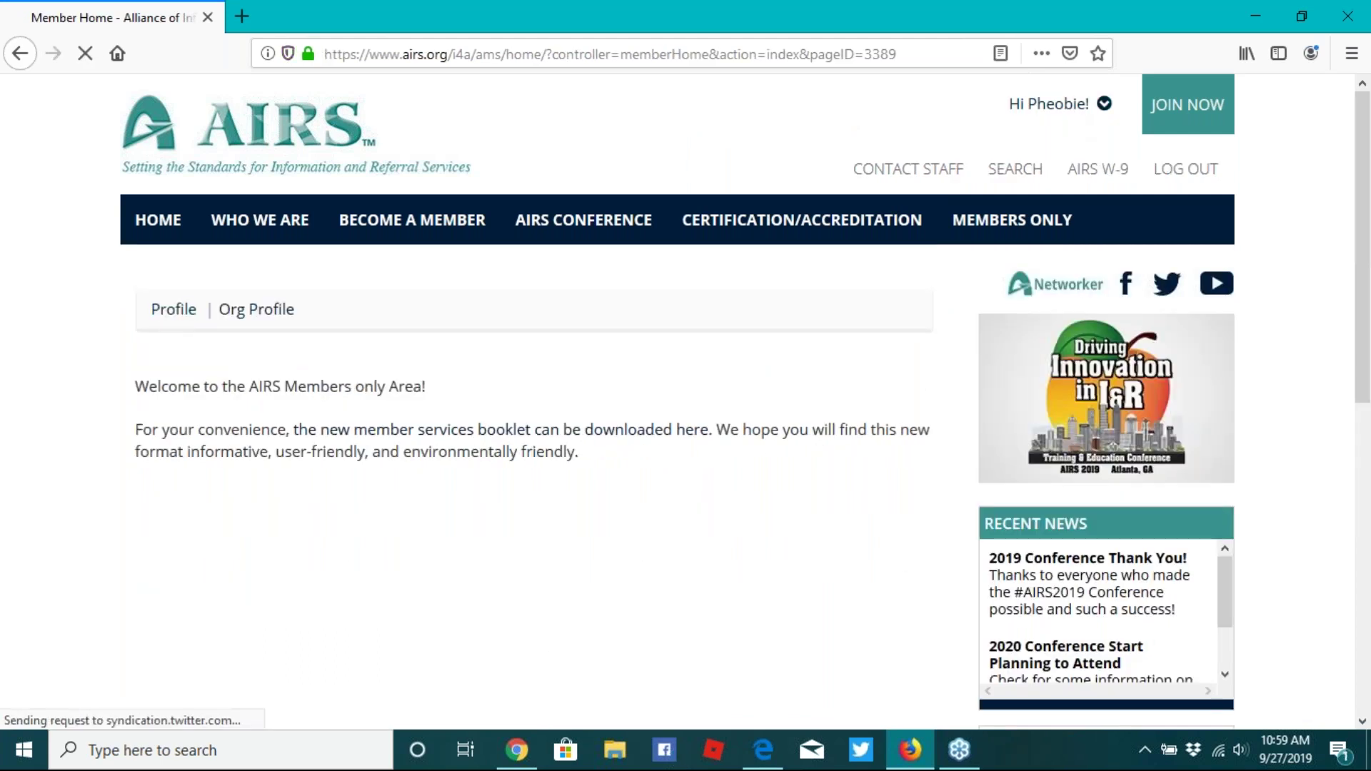
- Review the AIRS National Office Org Profile, with Platinum Dues membership expiring 12/31/2050
click(261, 317)
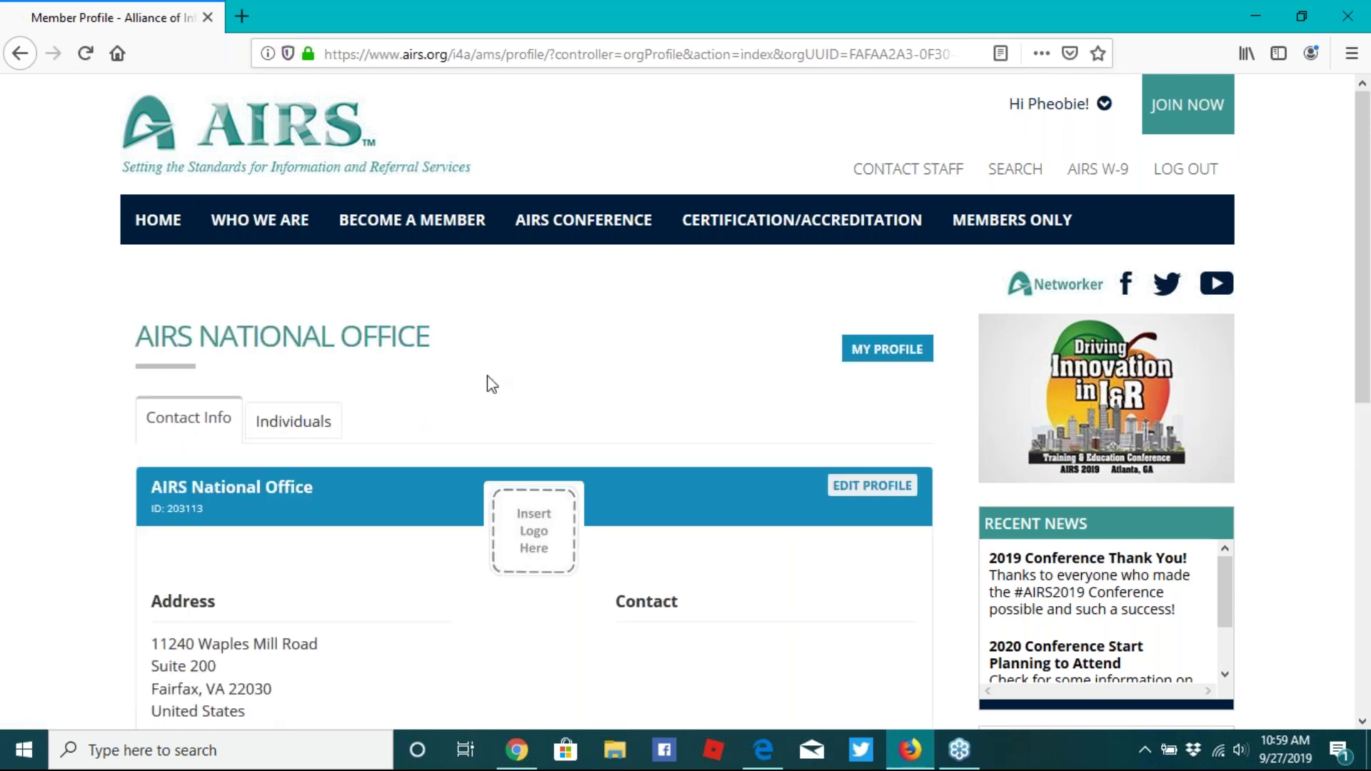
scroll(487, 384, down, 1)
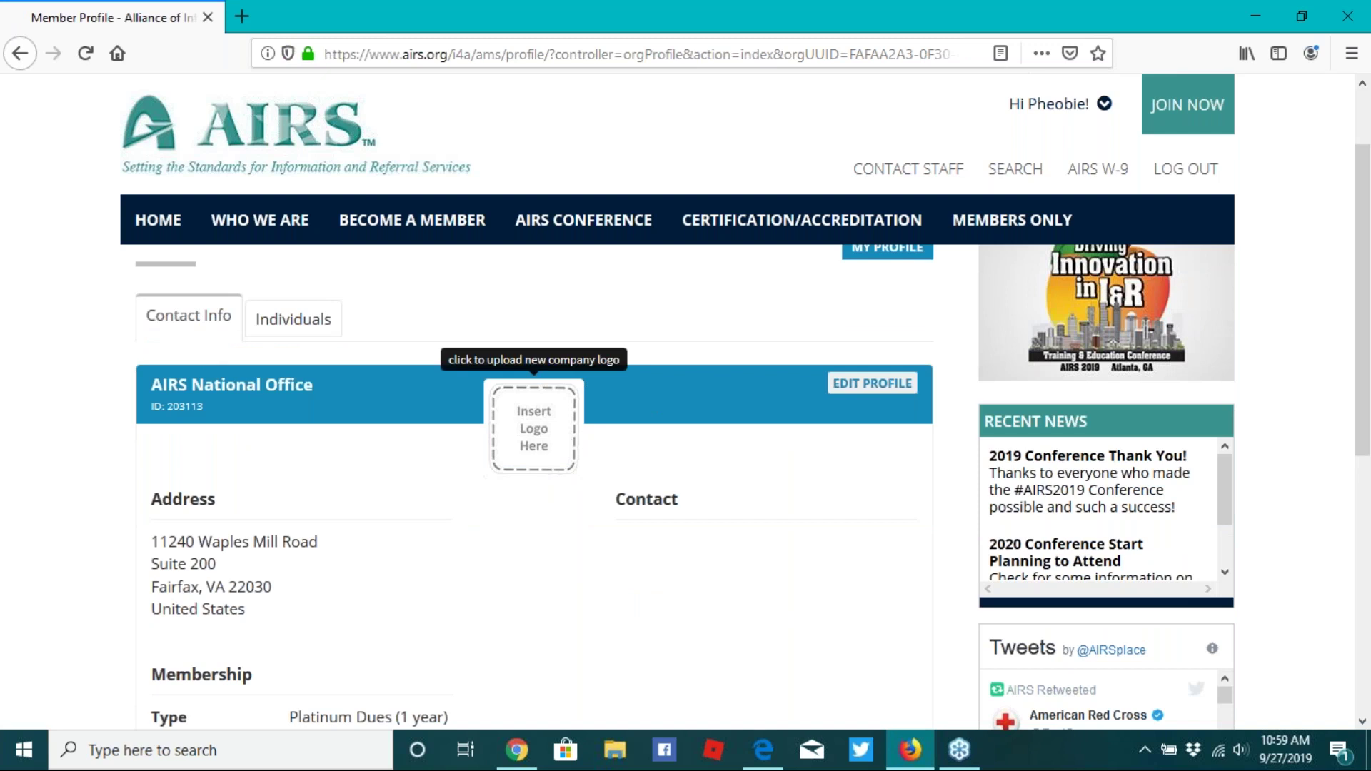
scroll(238, 306, down, 2)
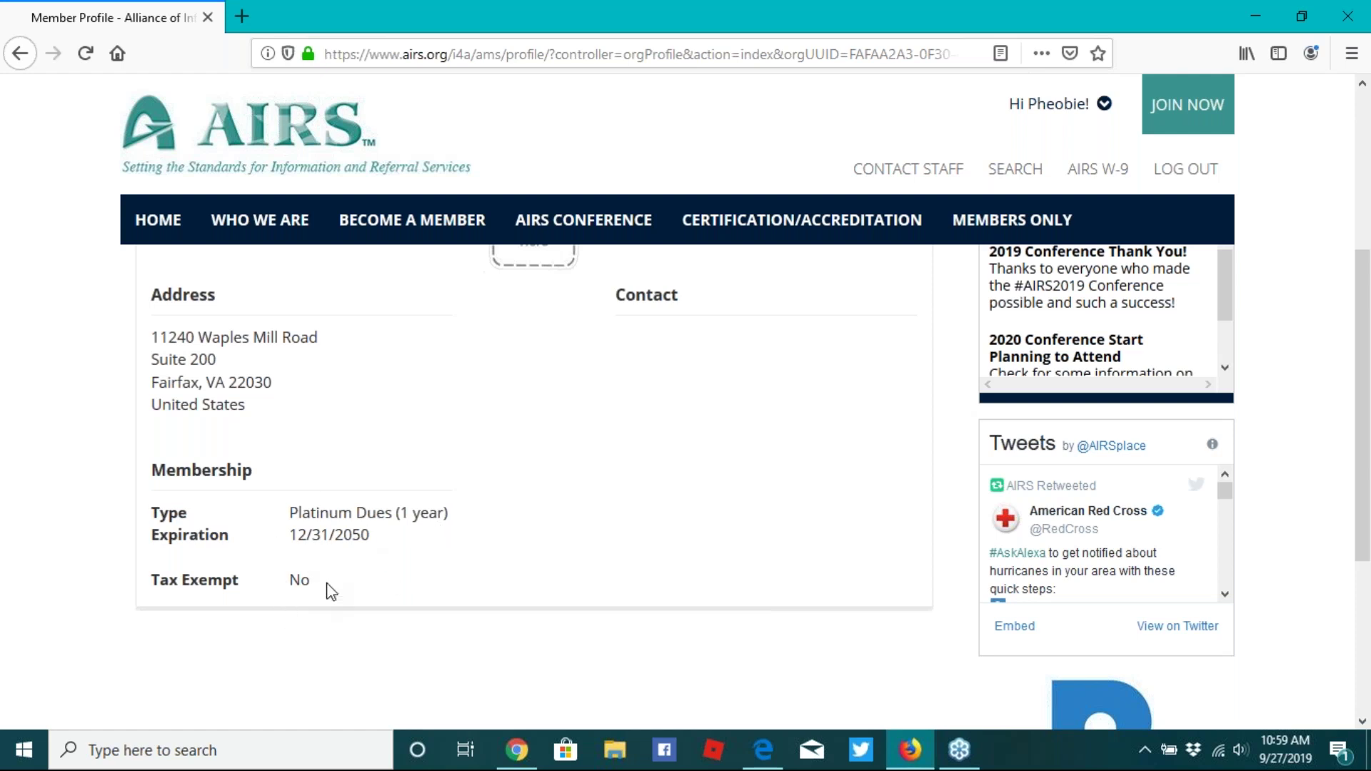
scroll(331, 591, up, 1)
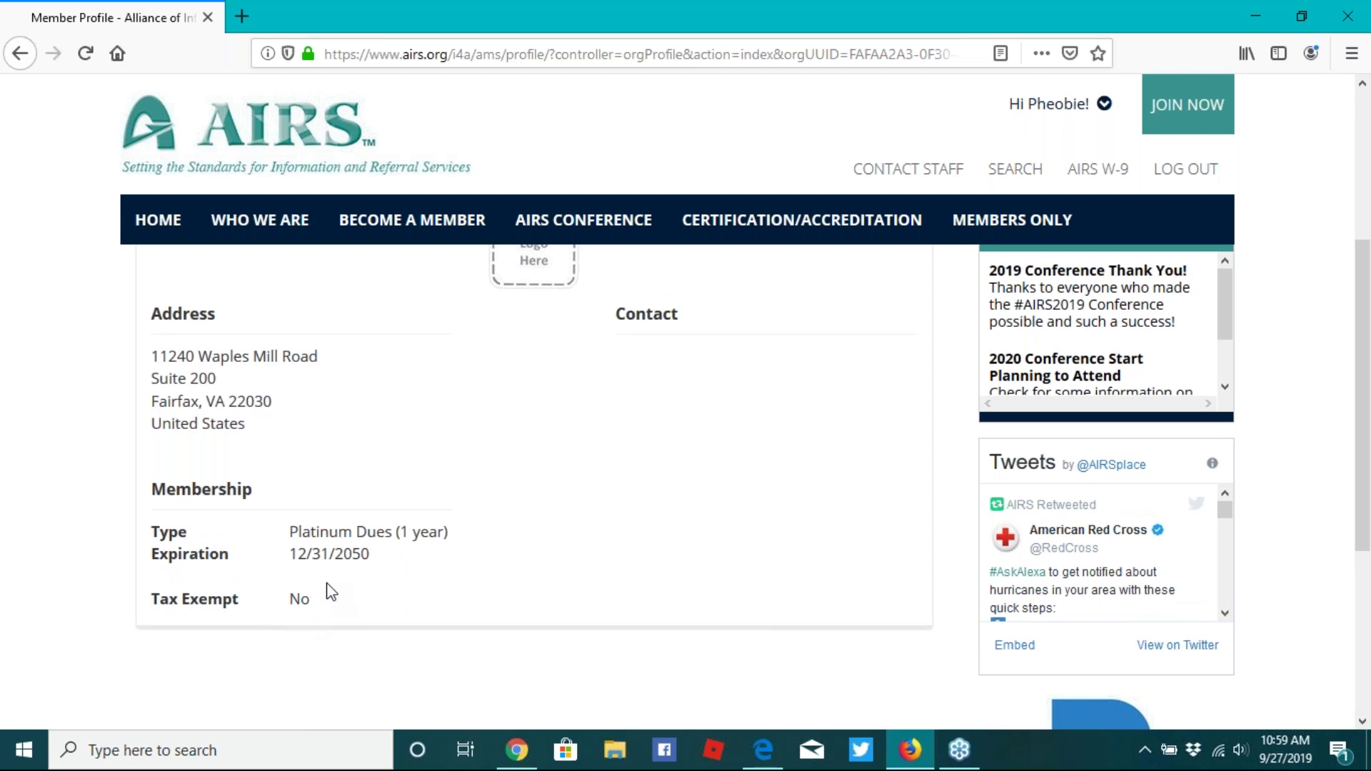
scroll(330, 592, up, 4)
scroll(331, 591, down, 1)
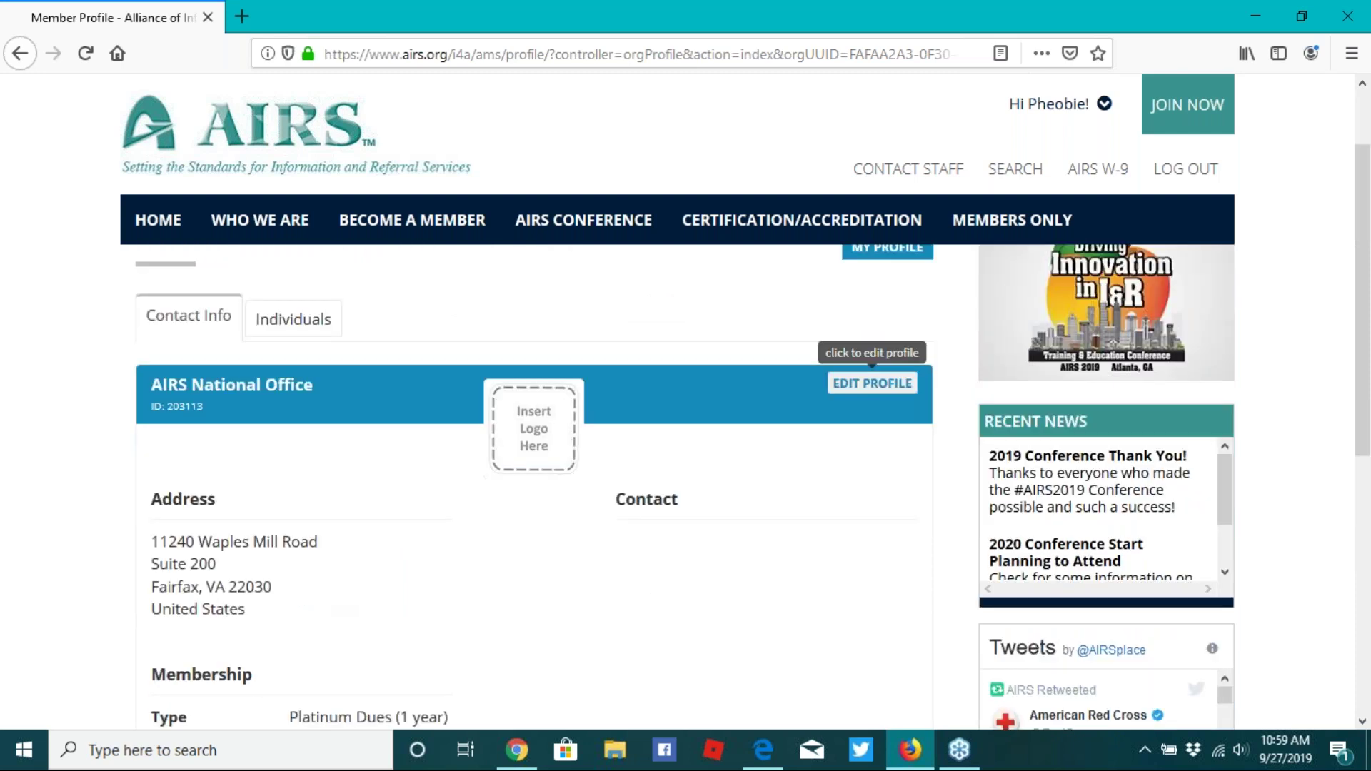
click(867, 384)
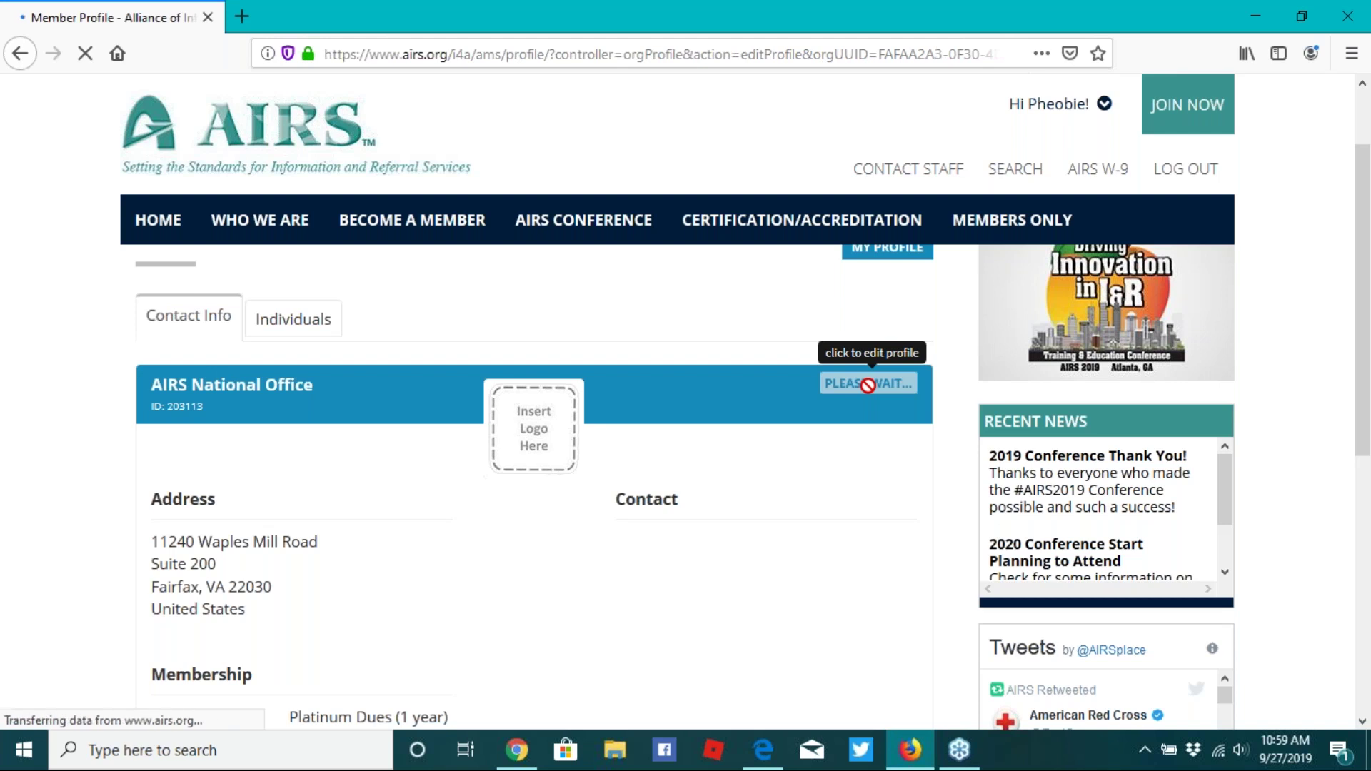
scroll(862, 391, down, 4)
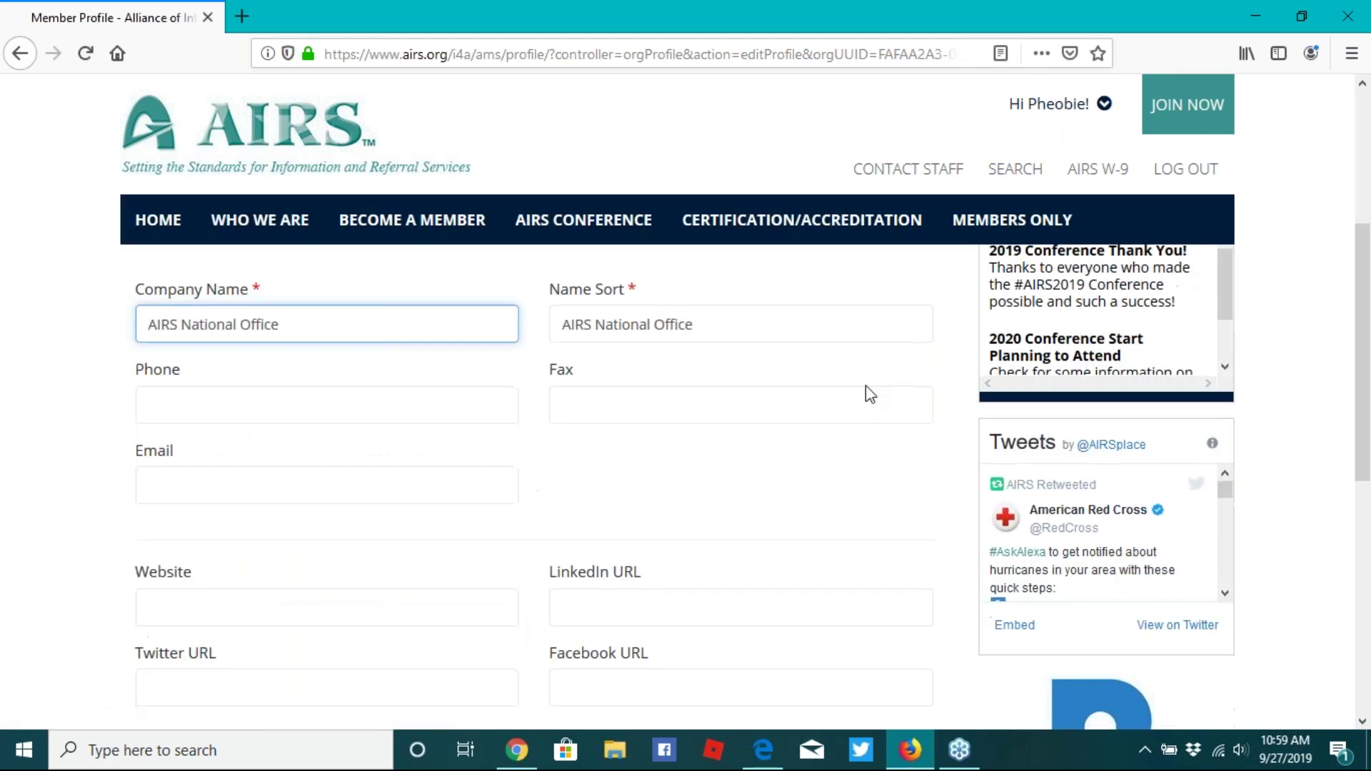
scroll(862, 391, down, 1)
click(209, 404)
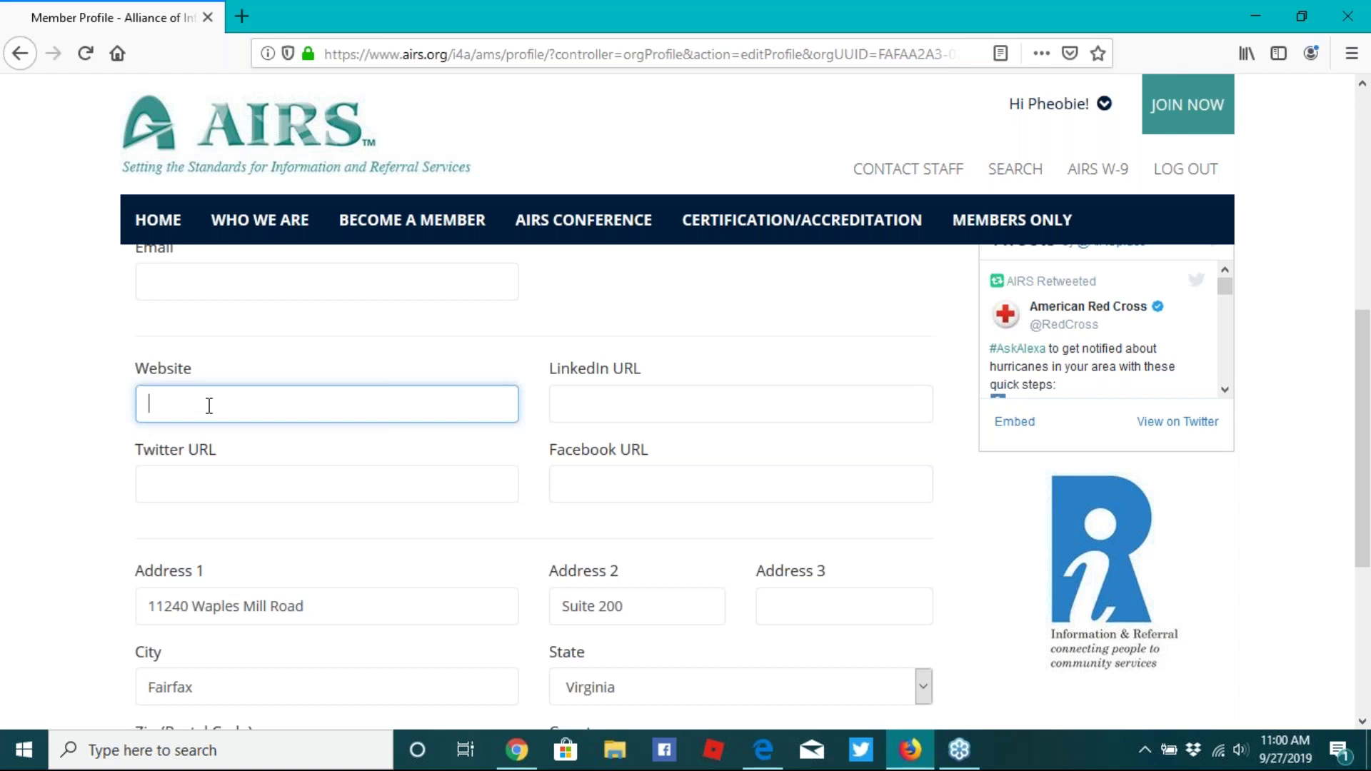
text(www.airs.org)
scroll(345, 489, down, 1)
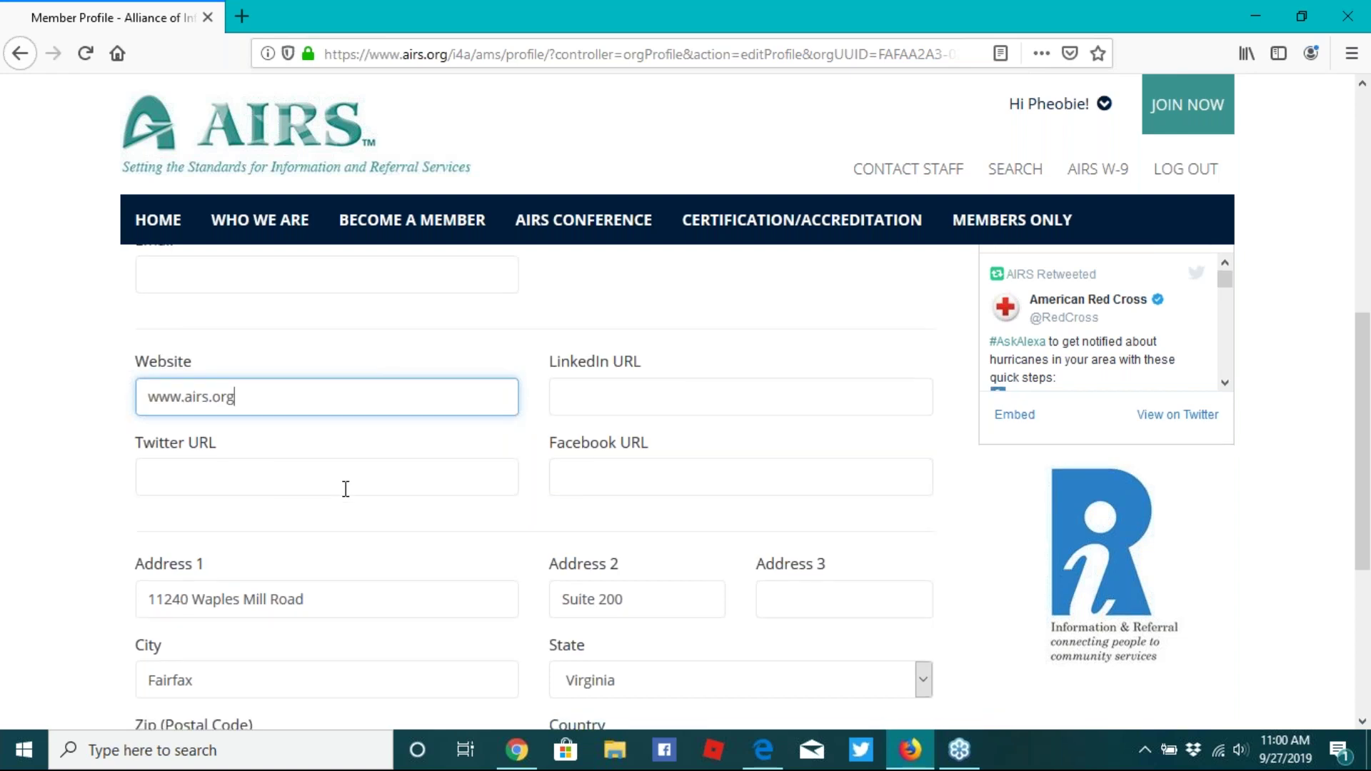
scroll(345, 489, down, 3)
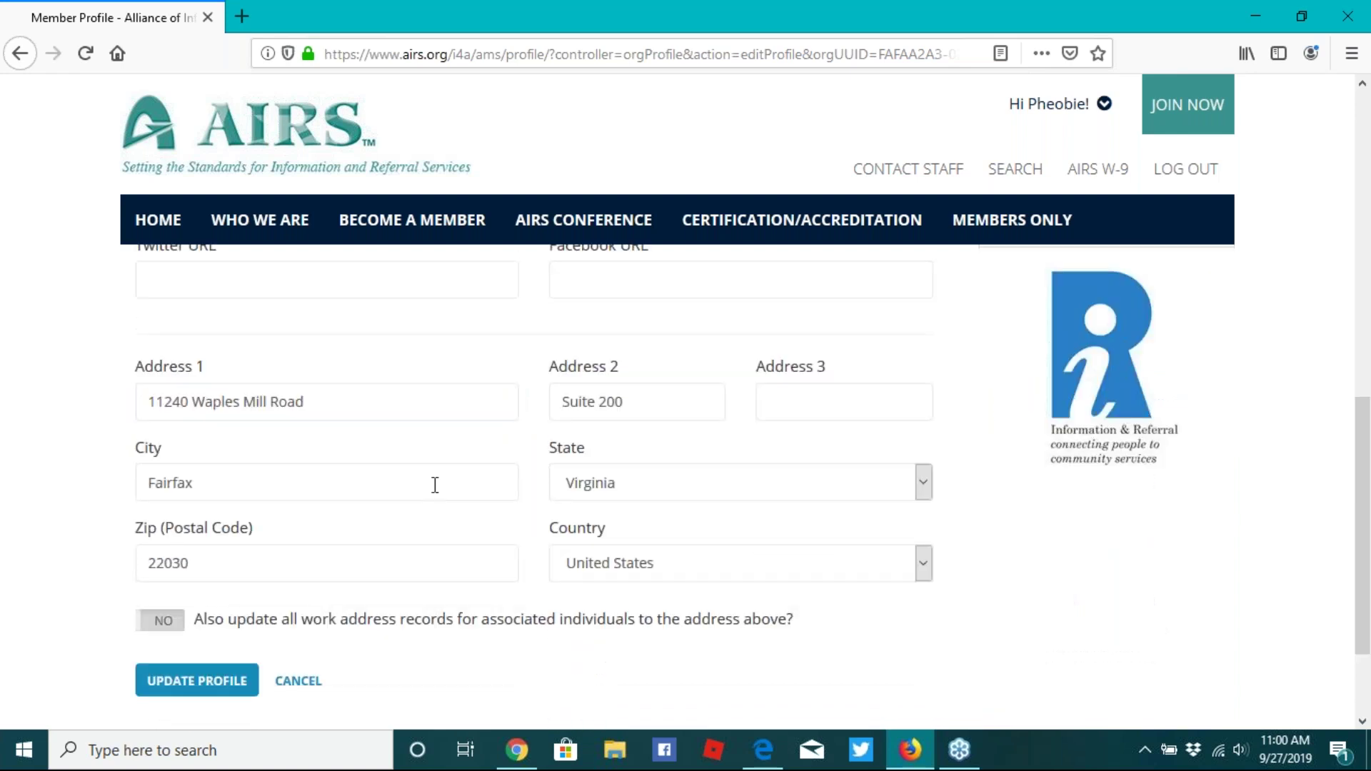
scroll(435, 485, down, 1)
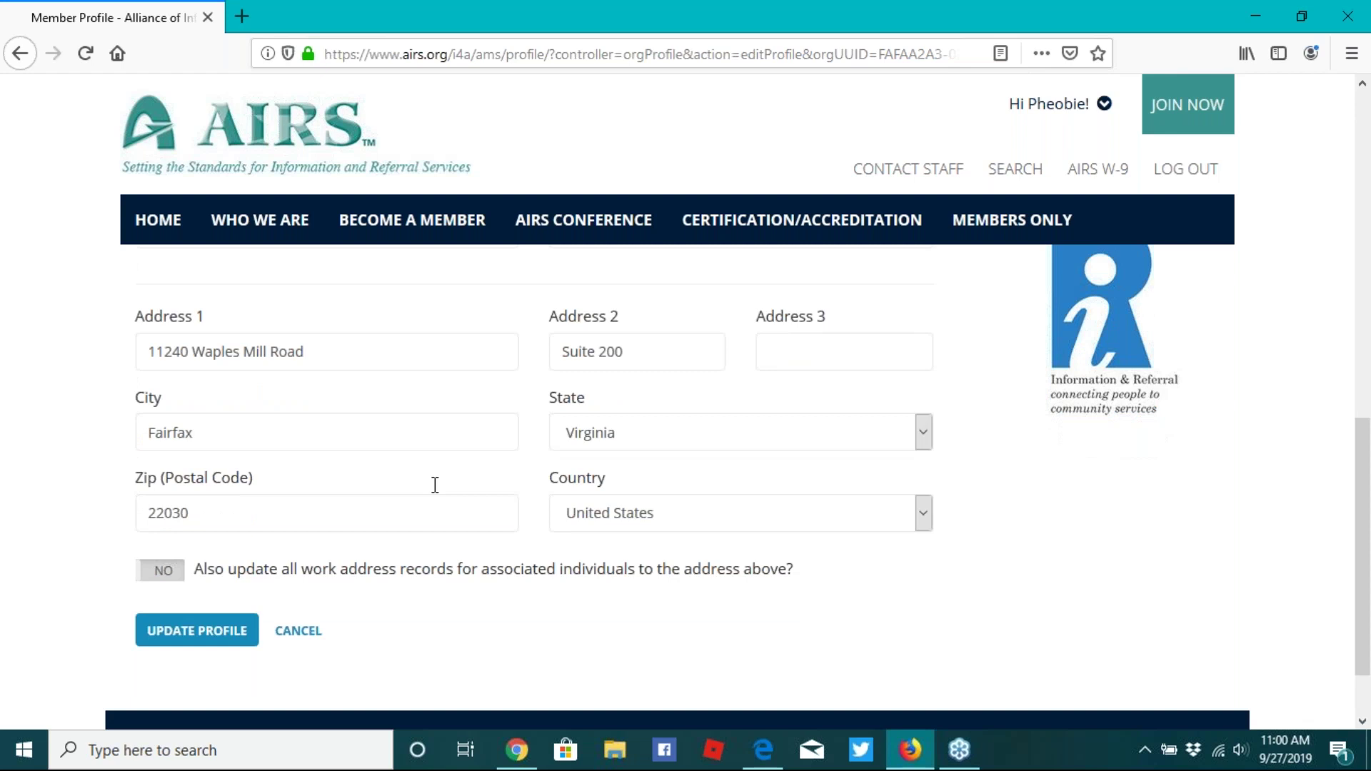
scroll(435, 484, down, 1)
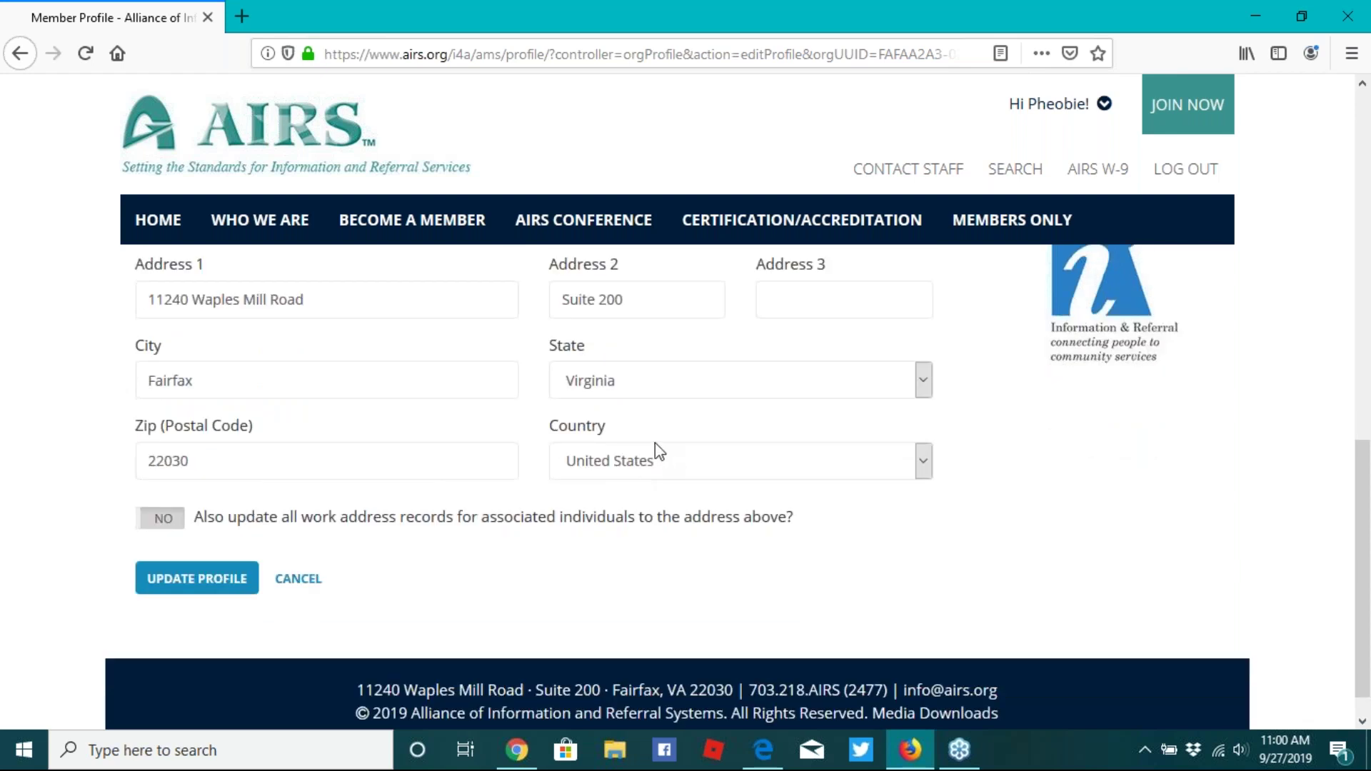
click(233, 580)
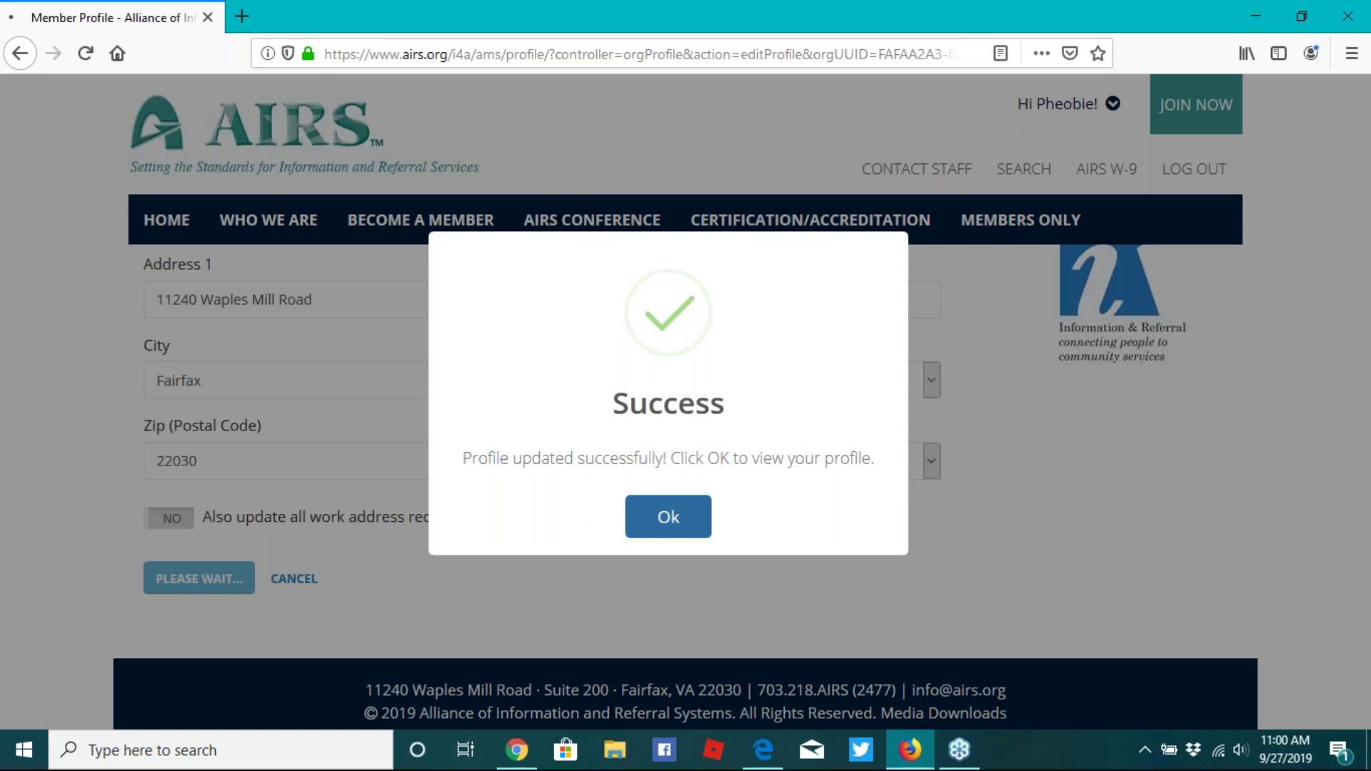
key(Return)
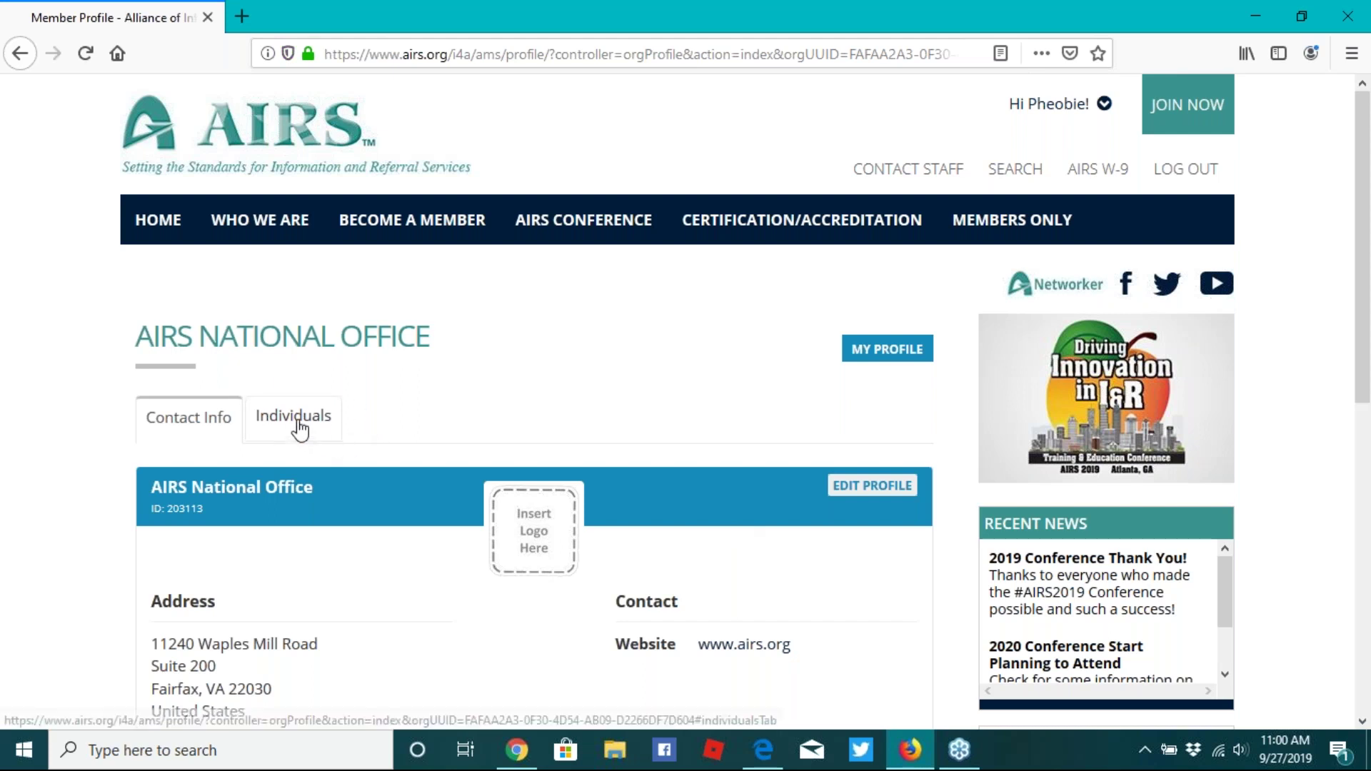
- Show the Individuals tab and scroll through all 17 active staff entries
click(298, 423)
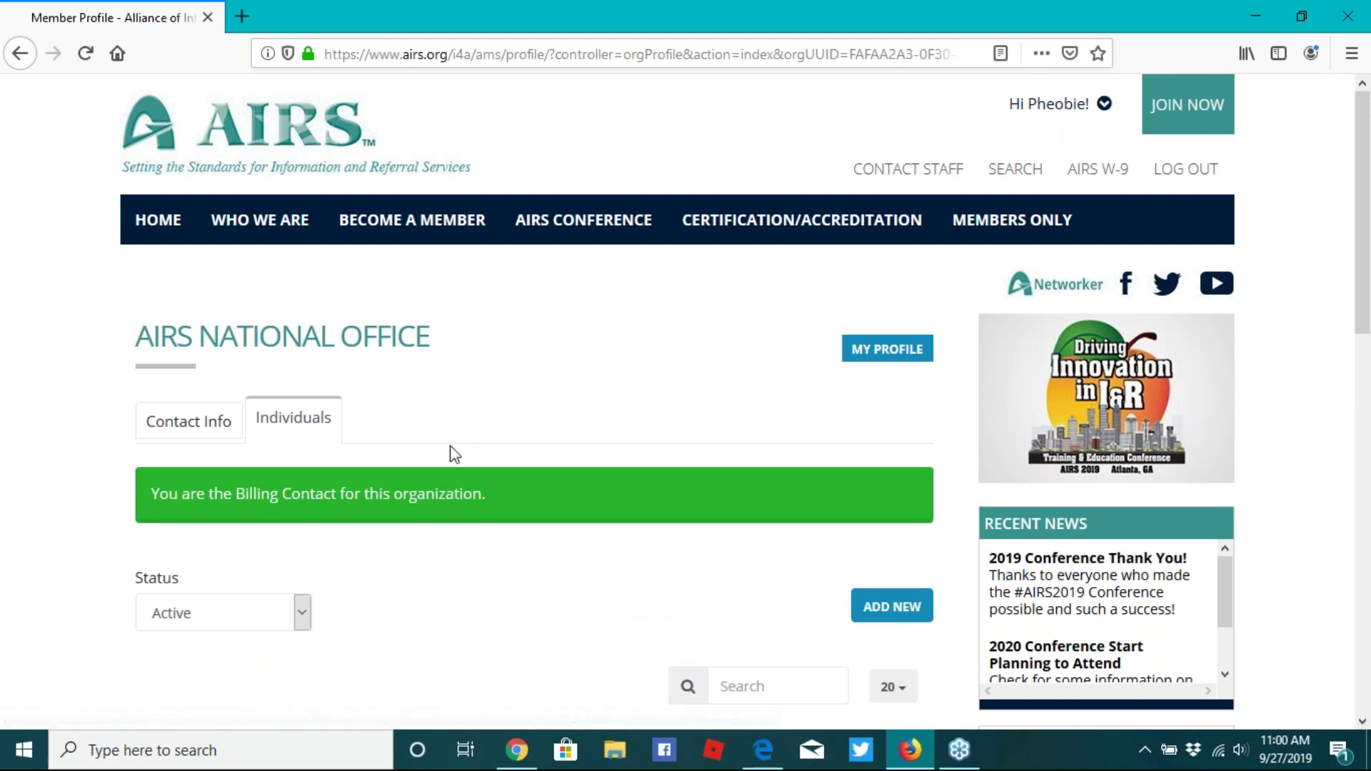
scroll(452, 444, down, 2)
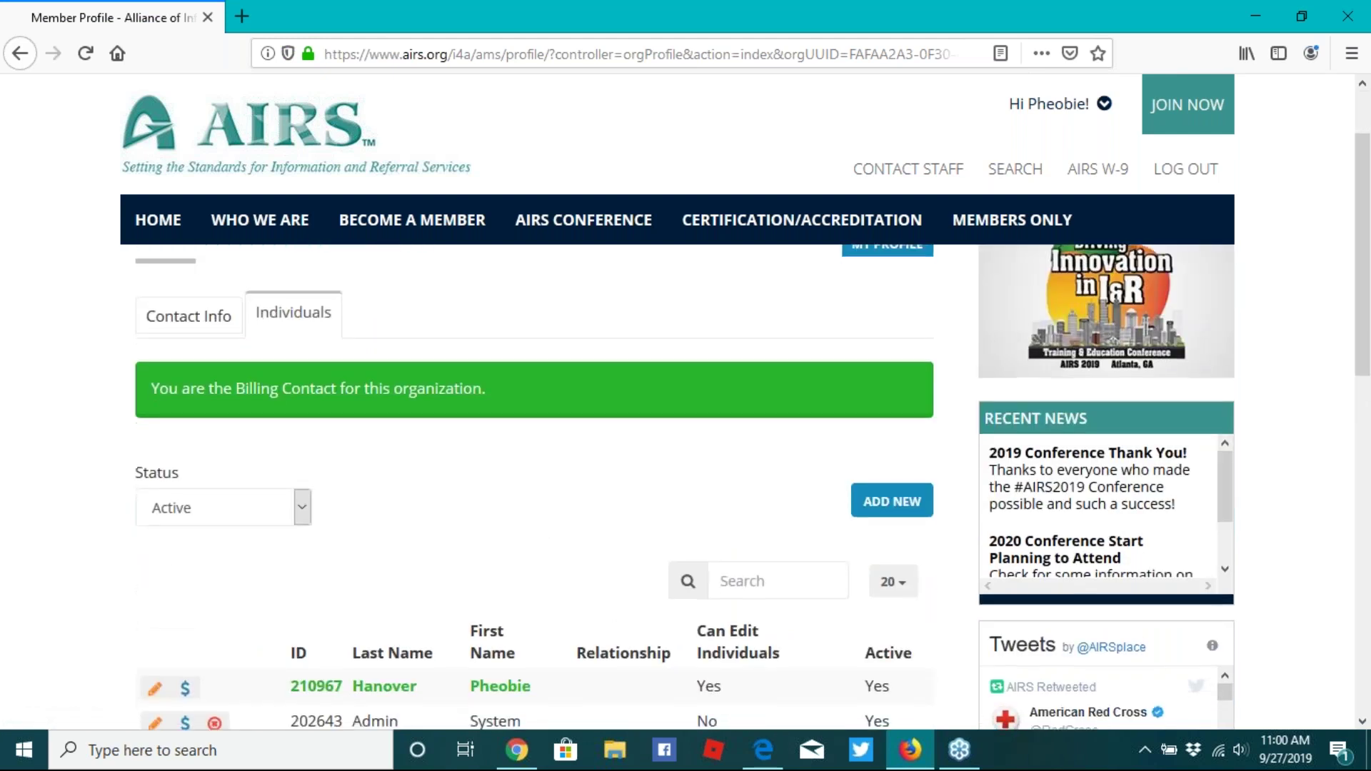
scroll(341, 420, down, 2)
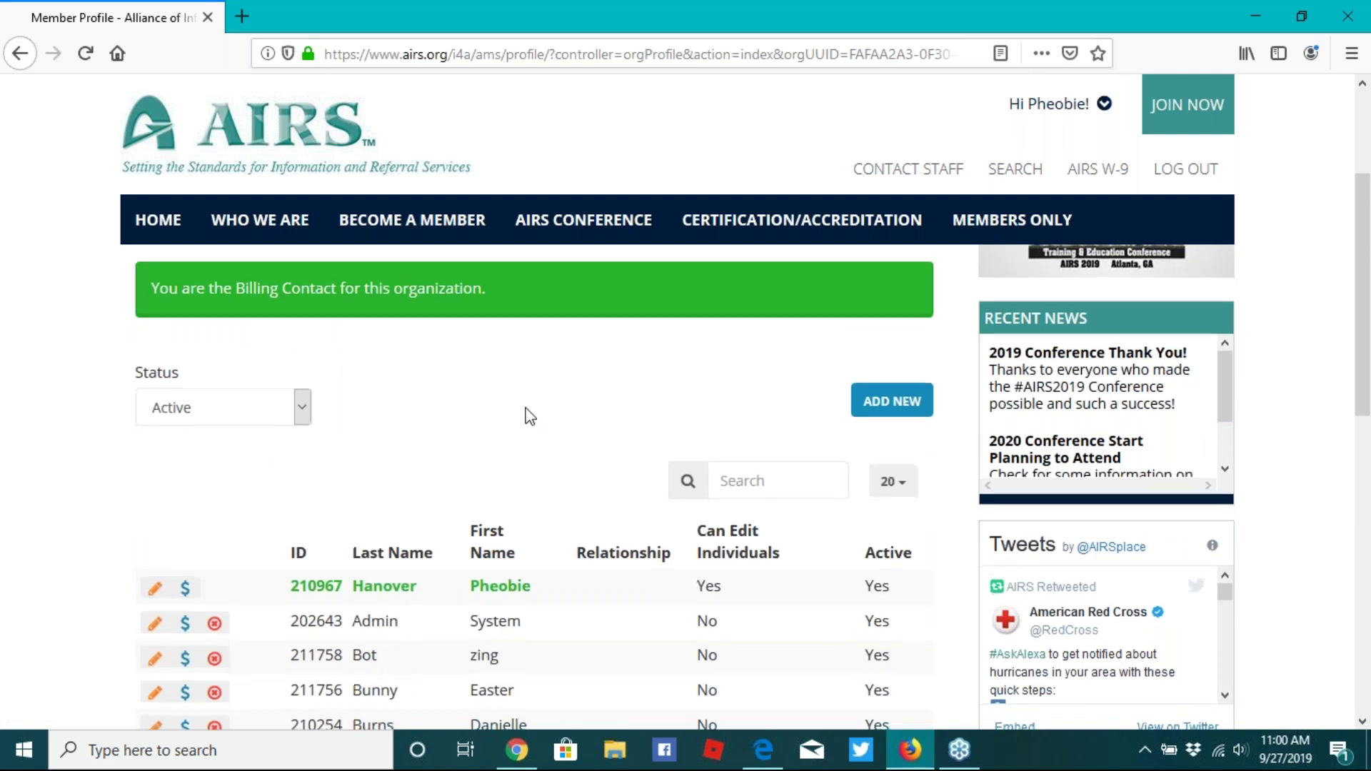
scroll(529, 416, down, 2)
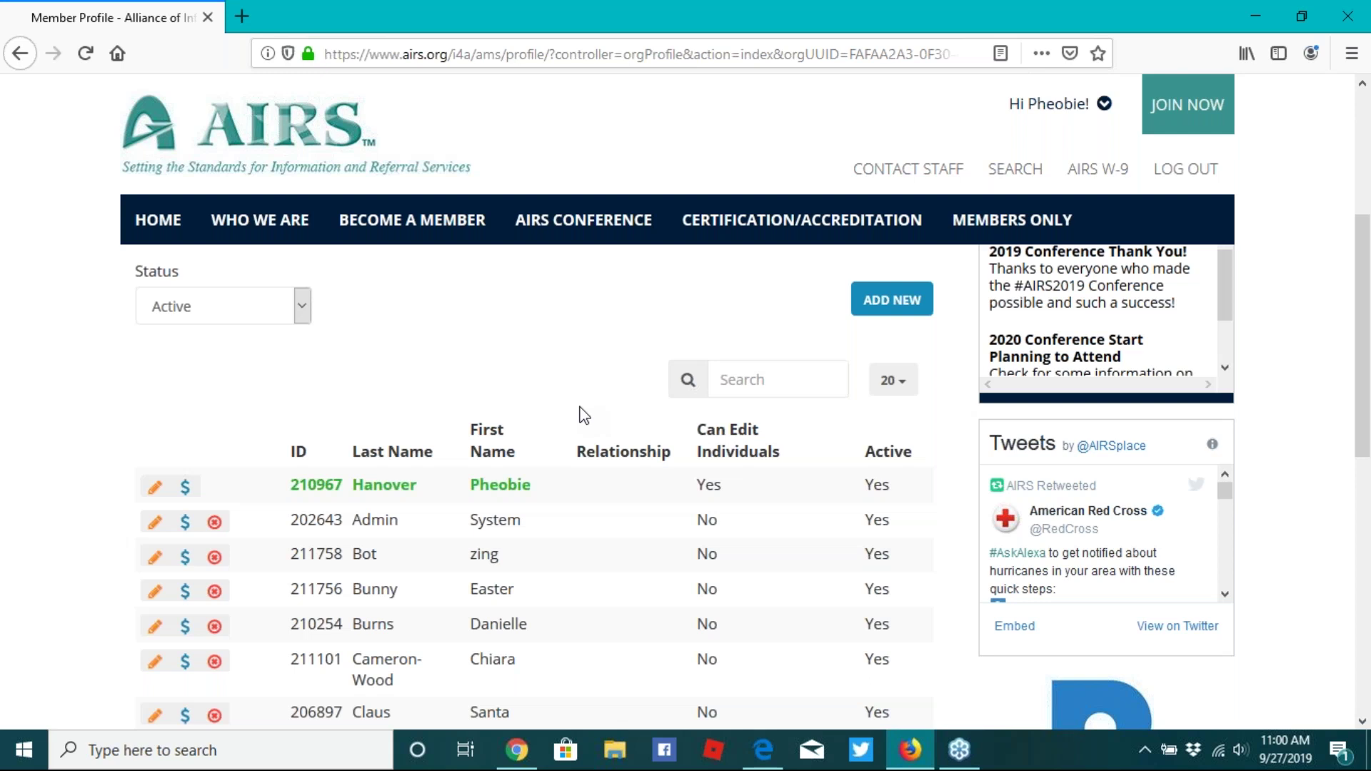
scroll(584, 414, down, 2)
scroll(584, 414, down, 2)
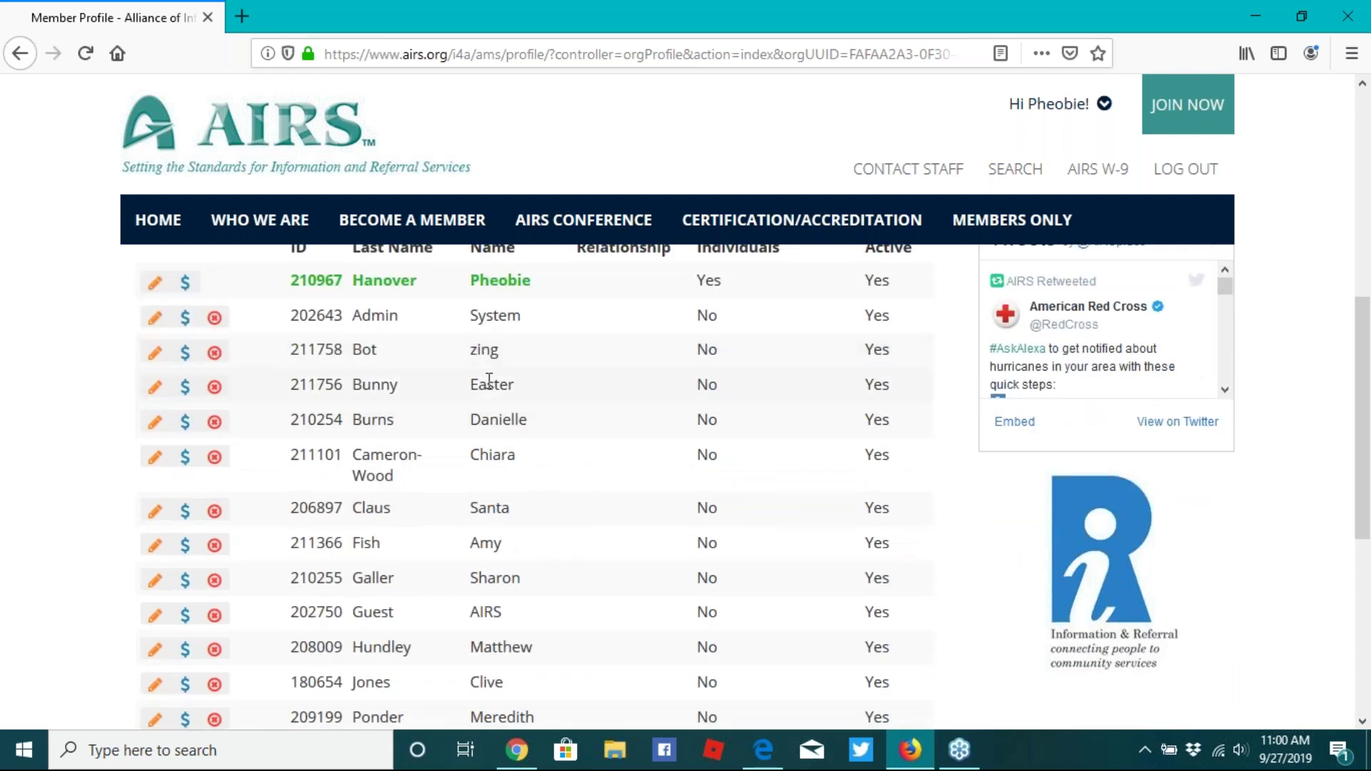
scroll(502, 509, down, 1)
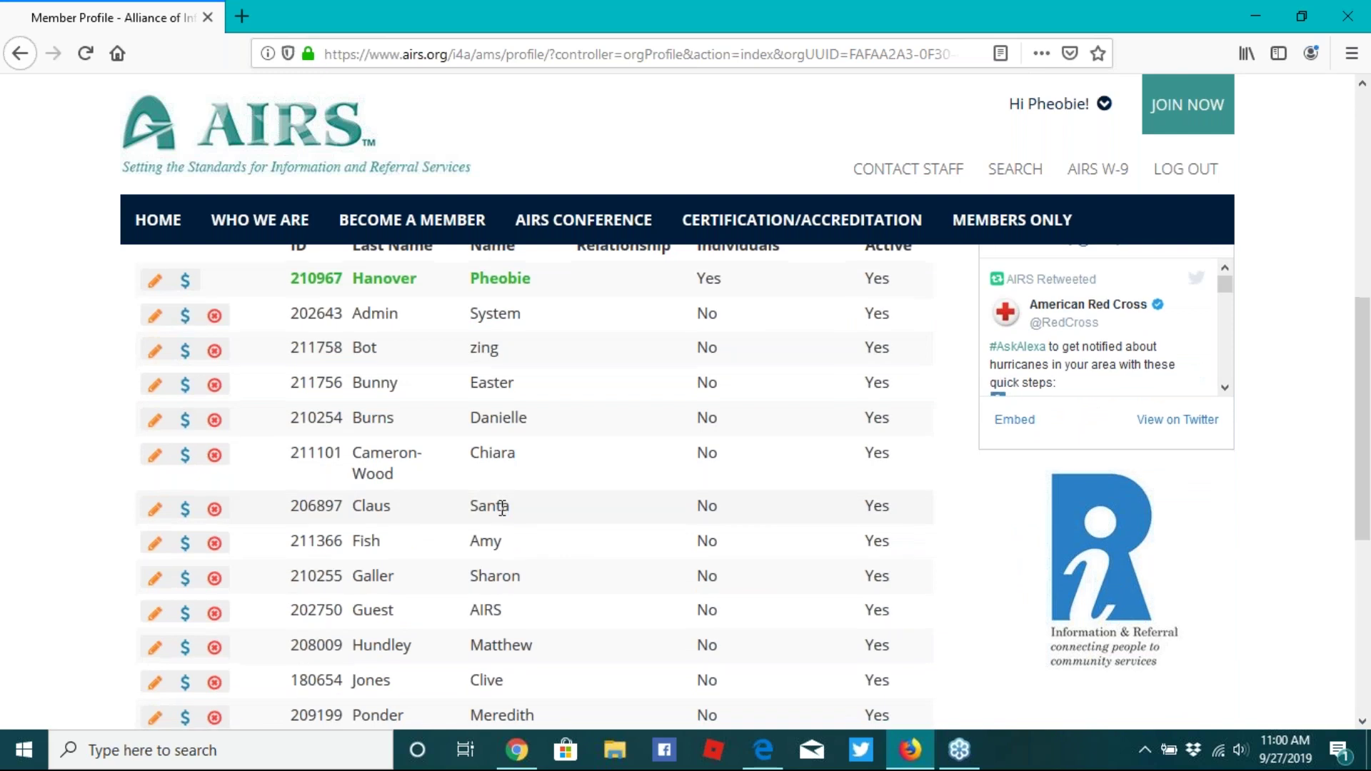
scroll(502, 508, down, 3)
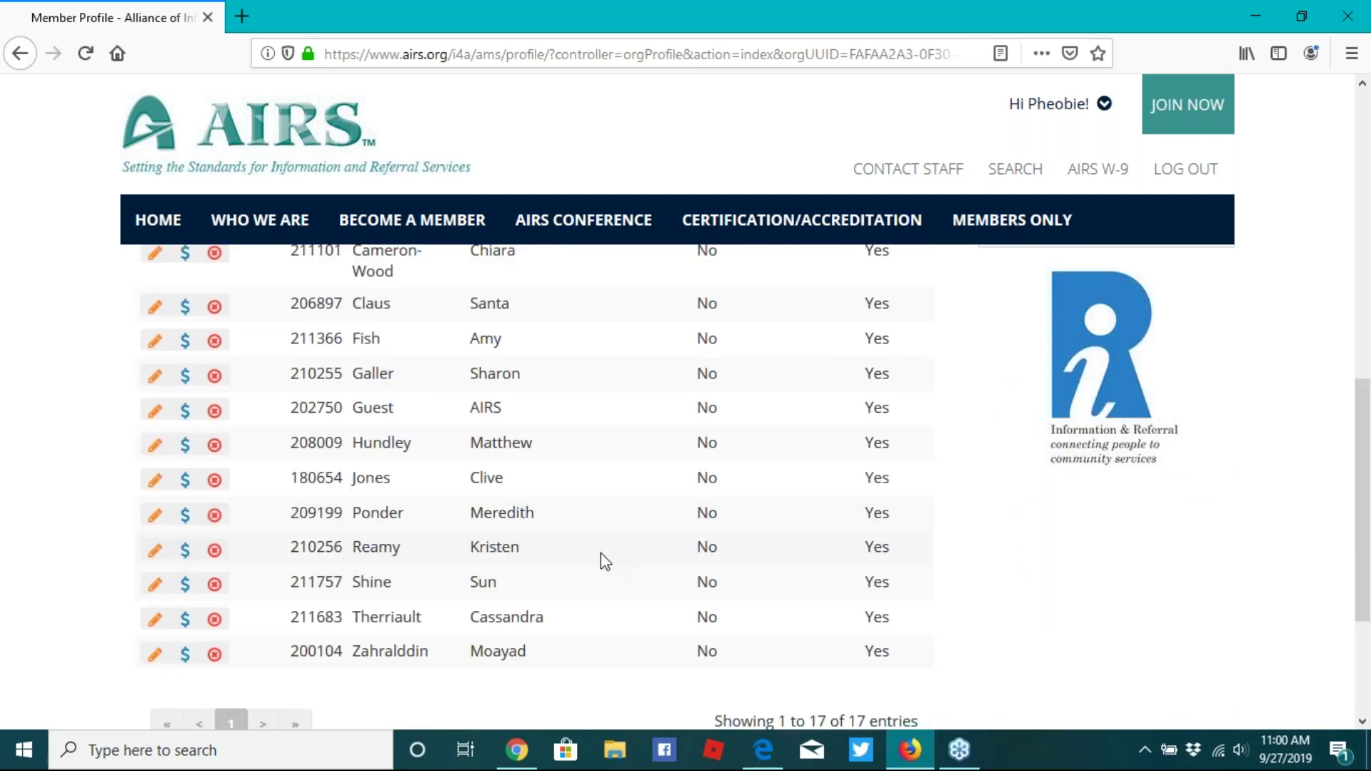
scroll(601, 553, up, 4)
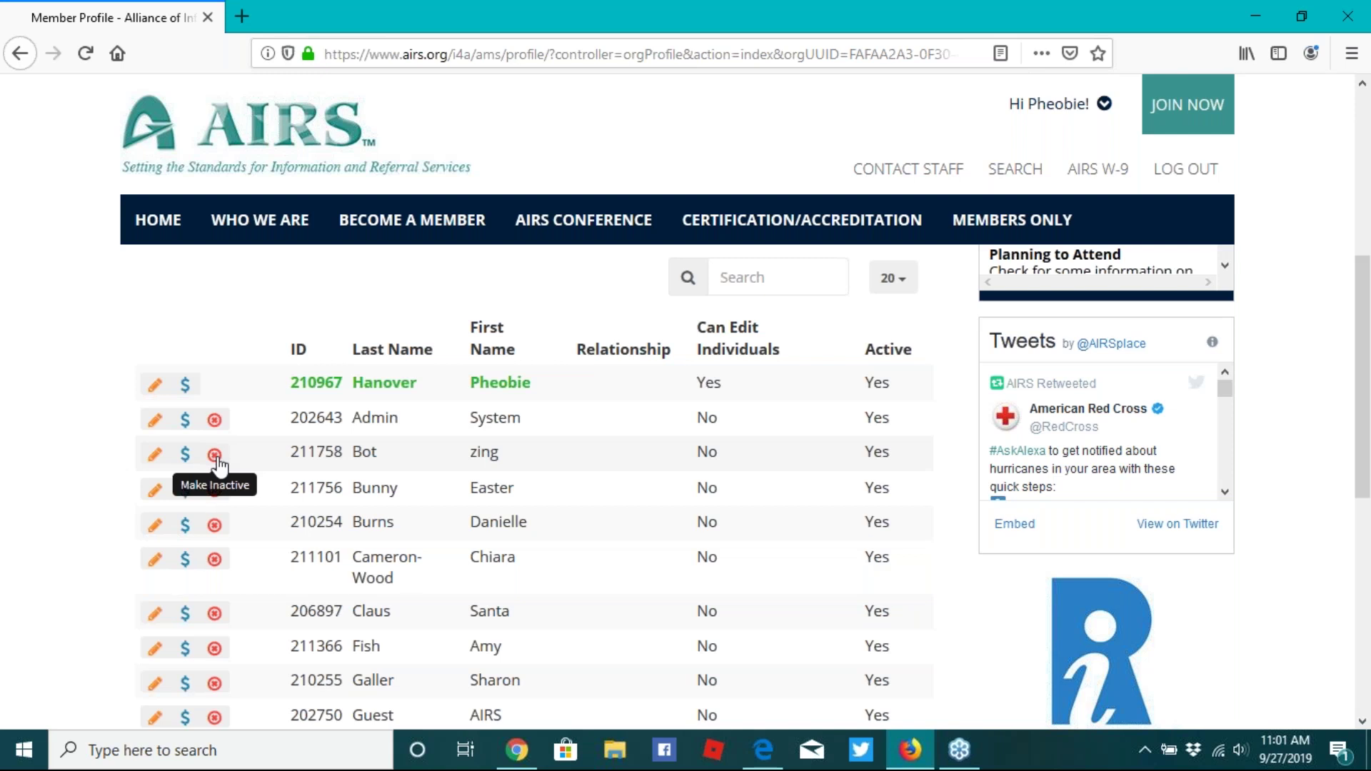
- Mark the third listed staff member inactive, then the new third entry as well
click(215, 458)
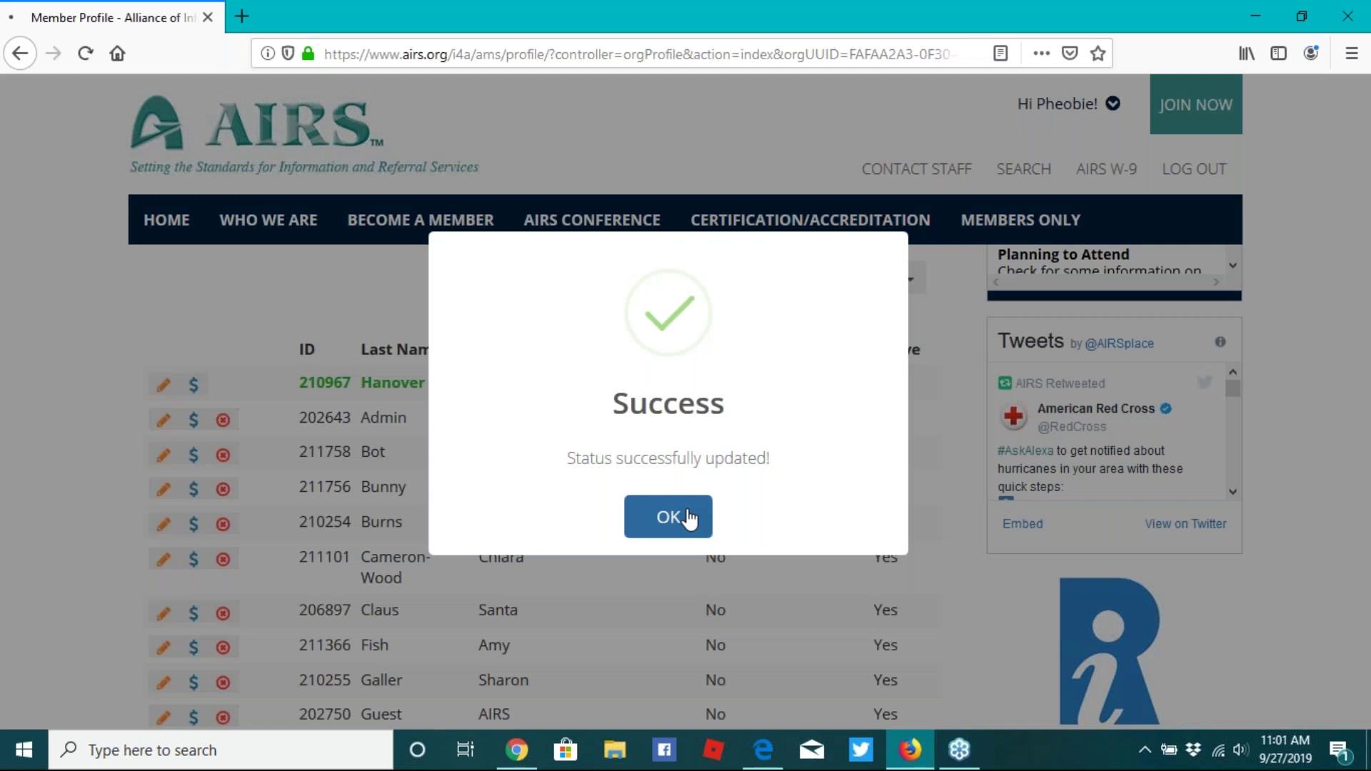
click(668, 517)
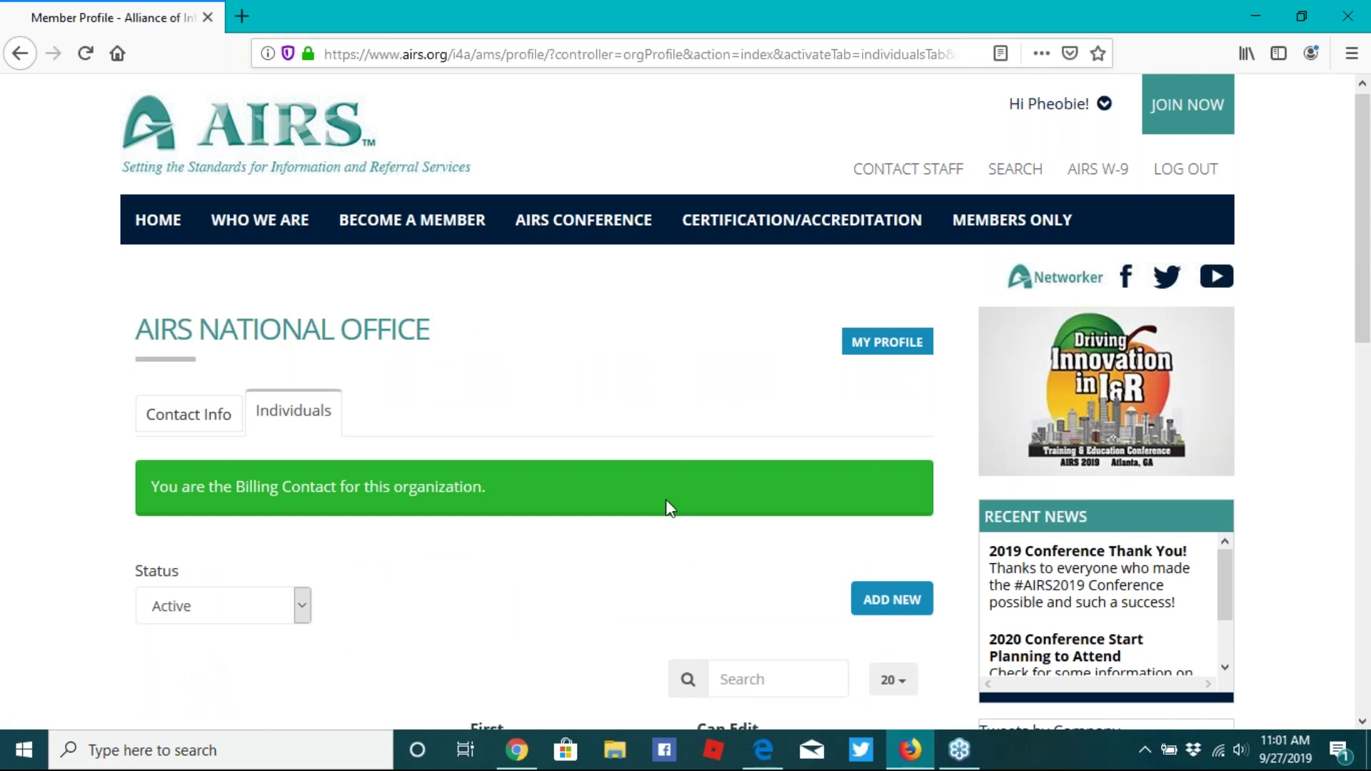
scroll(665, 499, down, 3)
scroll(667, 509, down, 2)
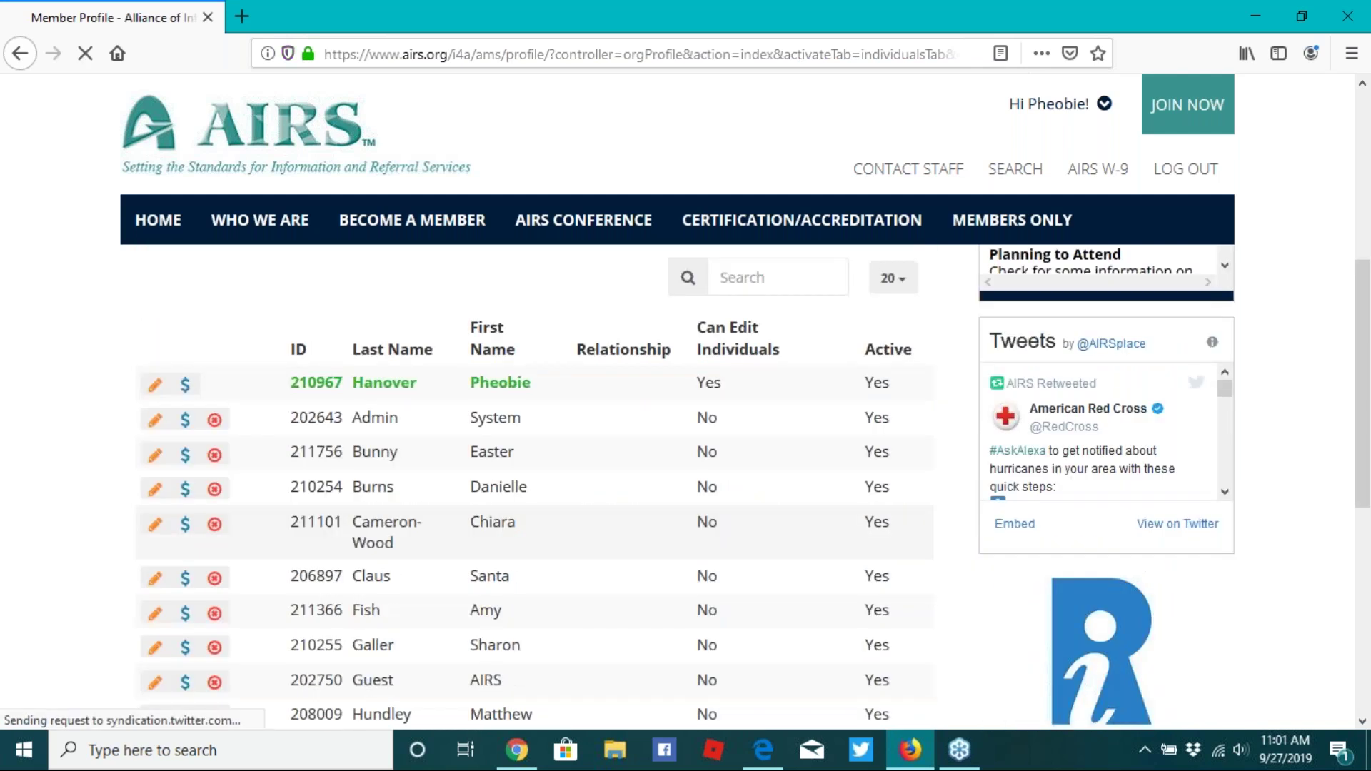
click(215, 455)
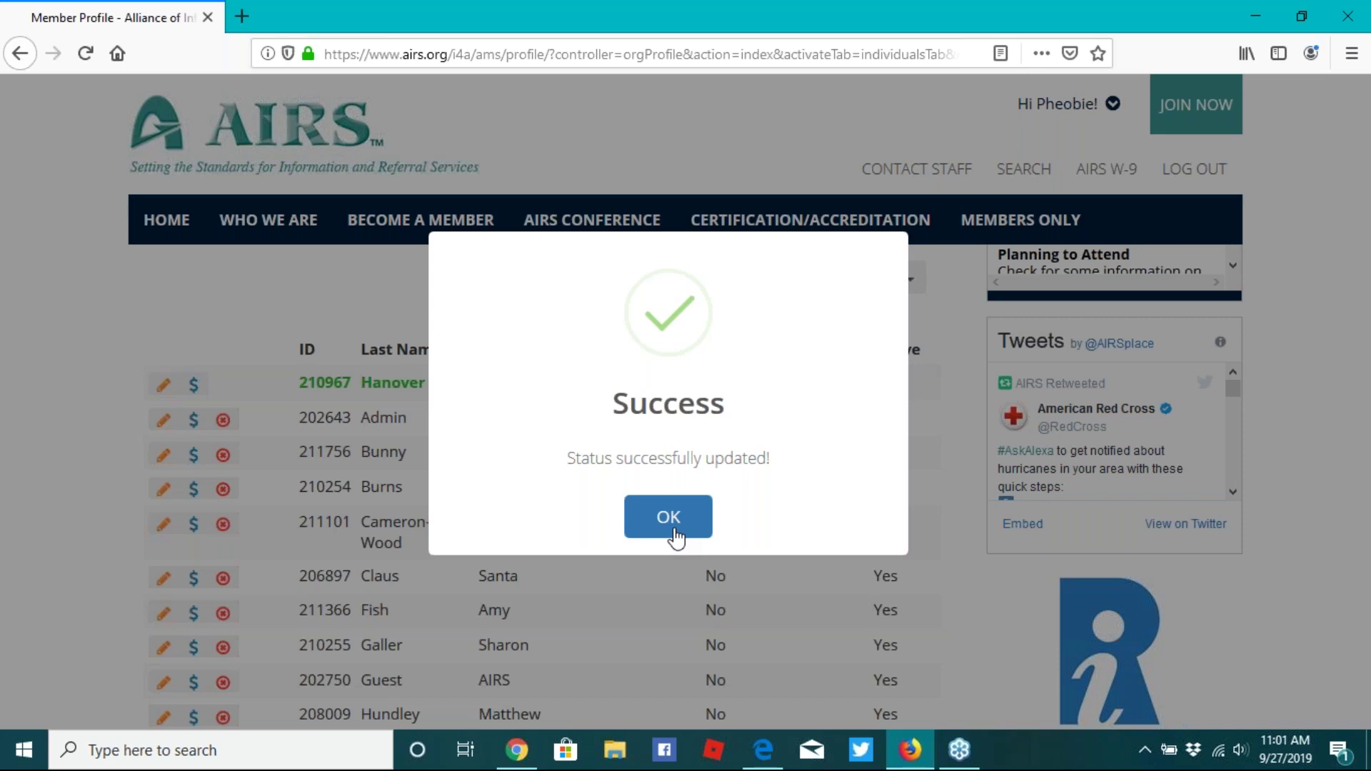
click(674, 536)
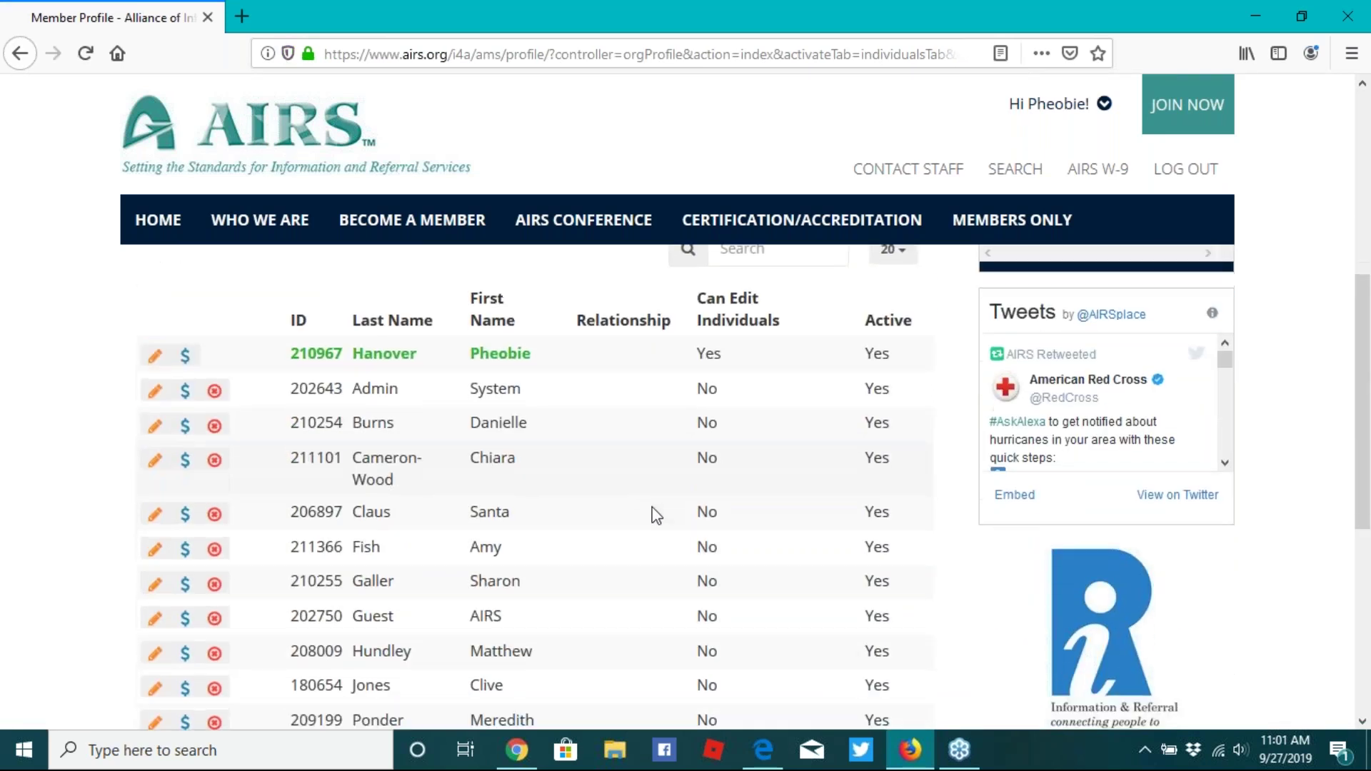
- Check the shortened individuals list and open the Status filter choices
scroll(656, 516, down, 1)
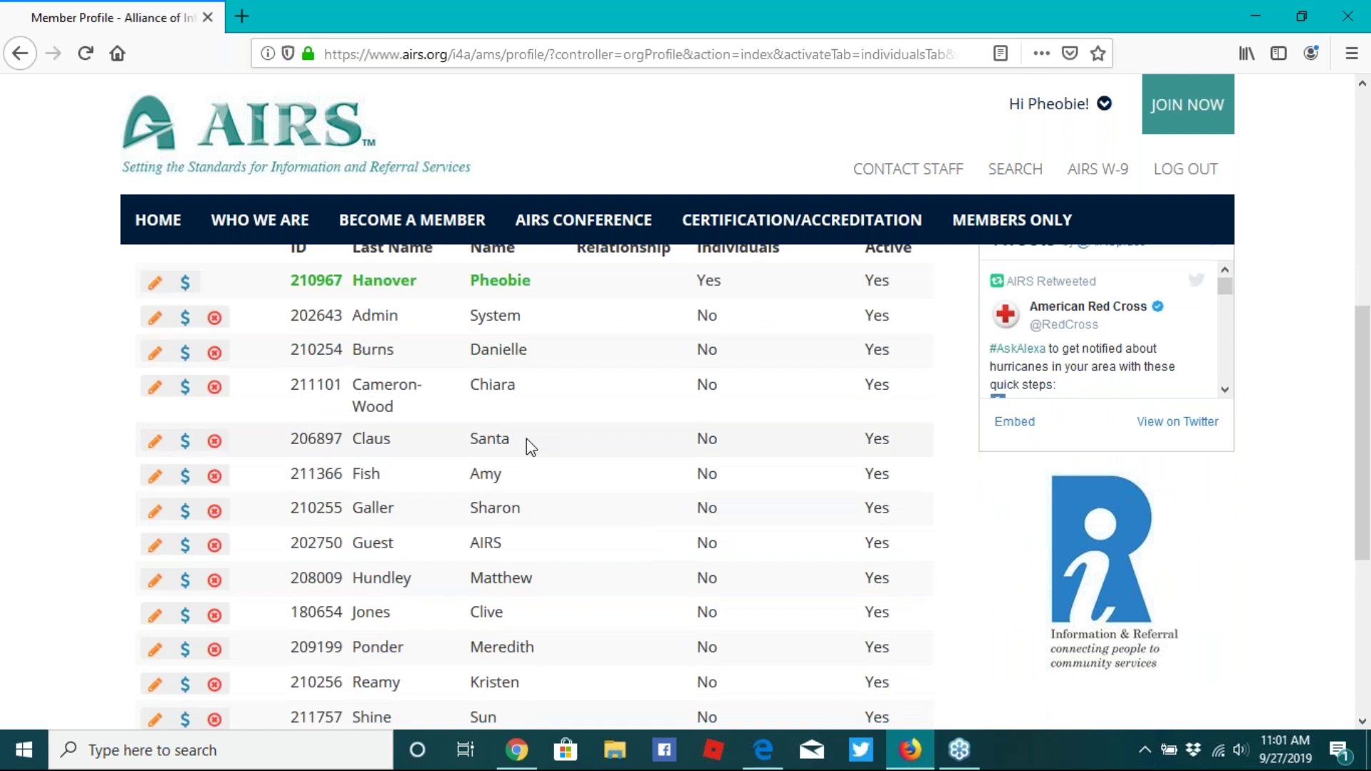
scroll(531, 446, down, 1)
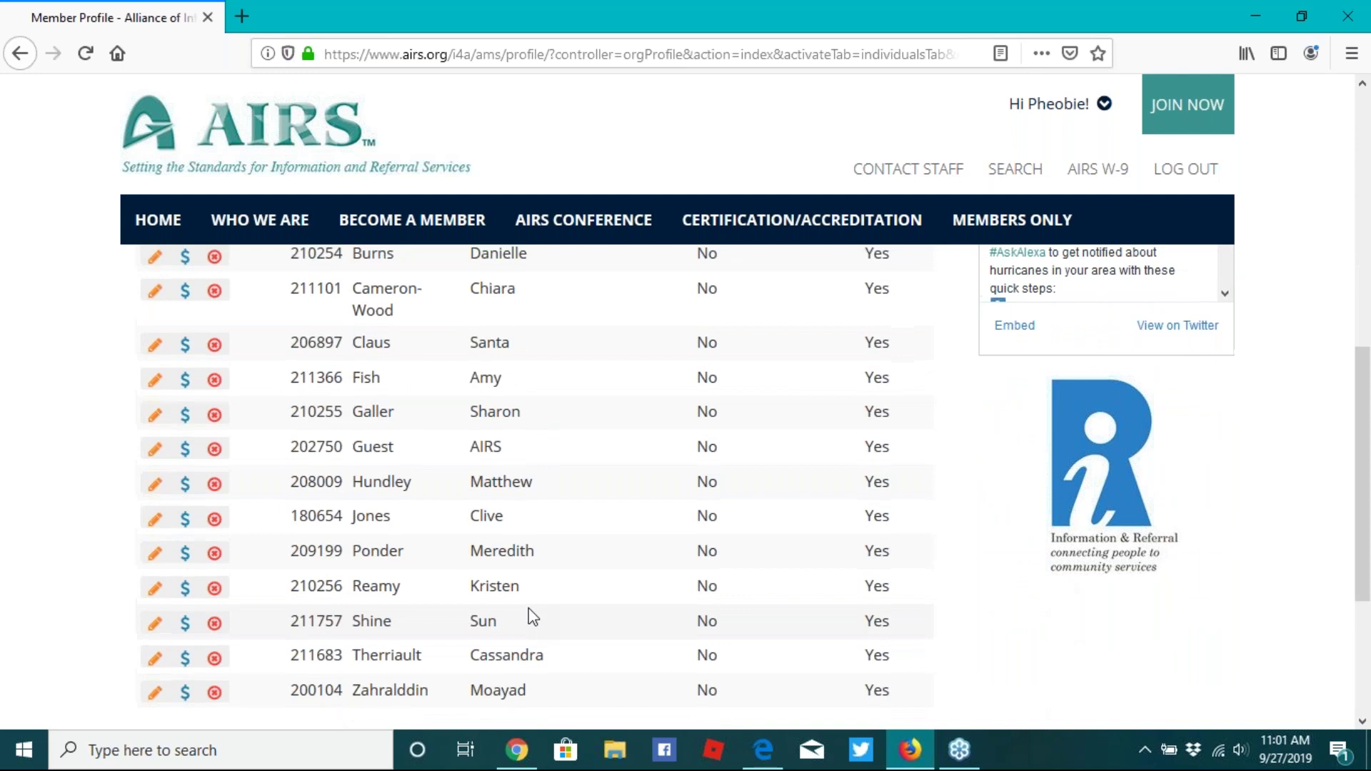
scroll(532, 615, up, 1)
scroll(532, 615, up, 3)
scroll(532, 615, down, 2)
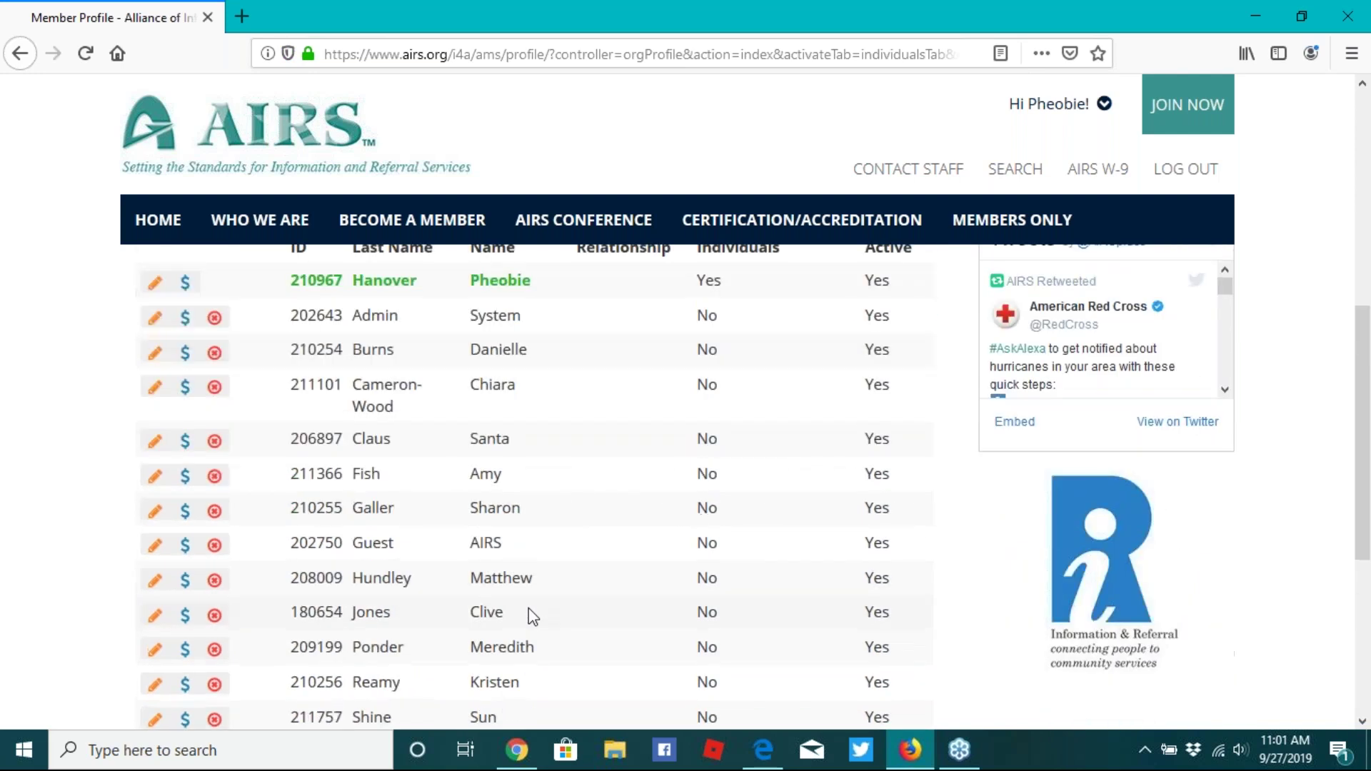
scroll(532, 615, up, 1)
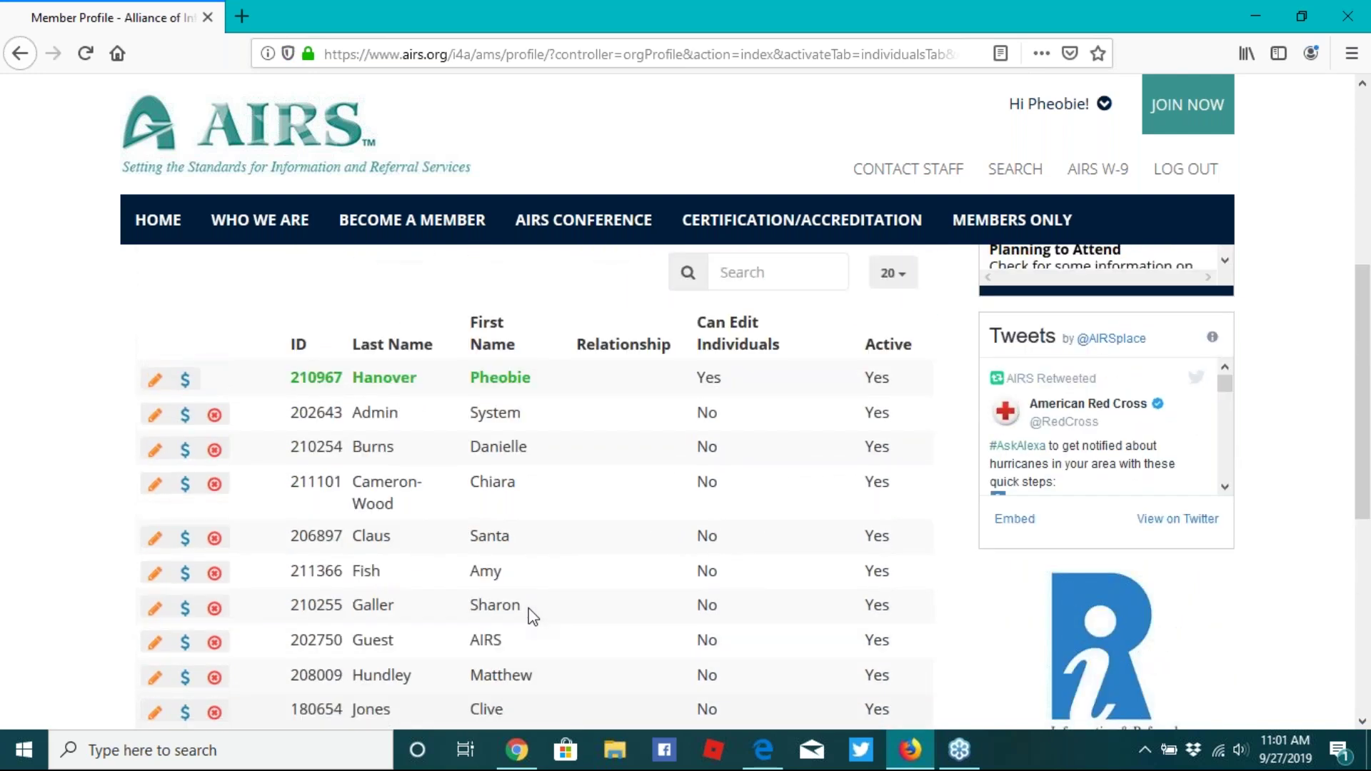
scroll(532, 616, up, 3)
click(301, 415)
- Filter to Inactive individuals, reactivate the staff member, then filter back to Active
click(184, 496)
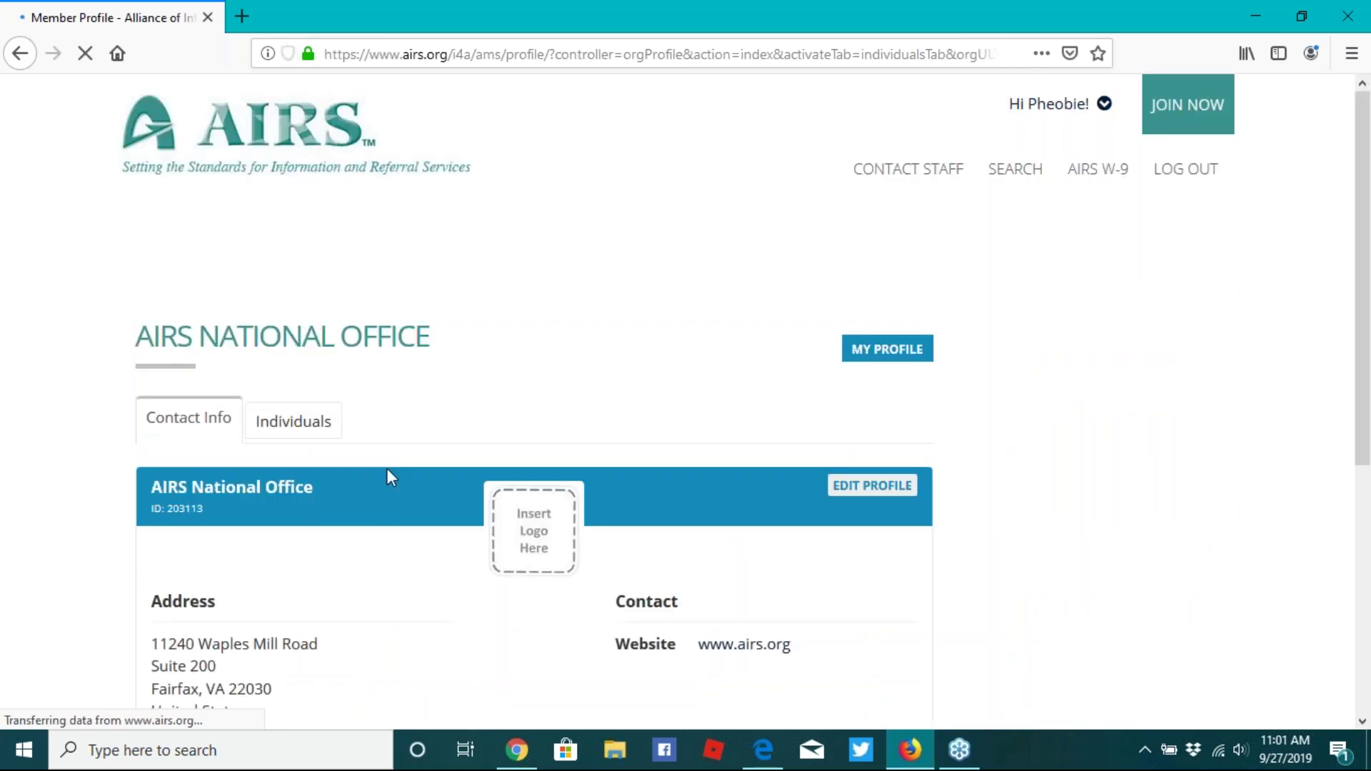
scroll(447, 473, down, 2)
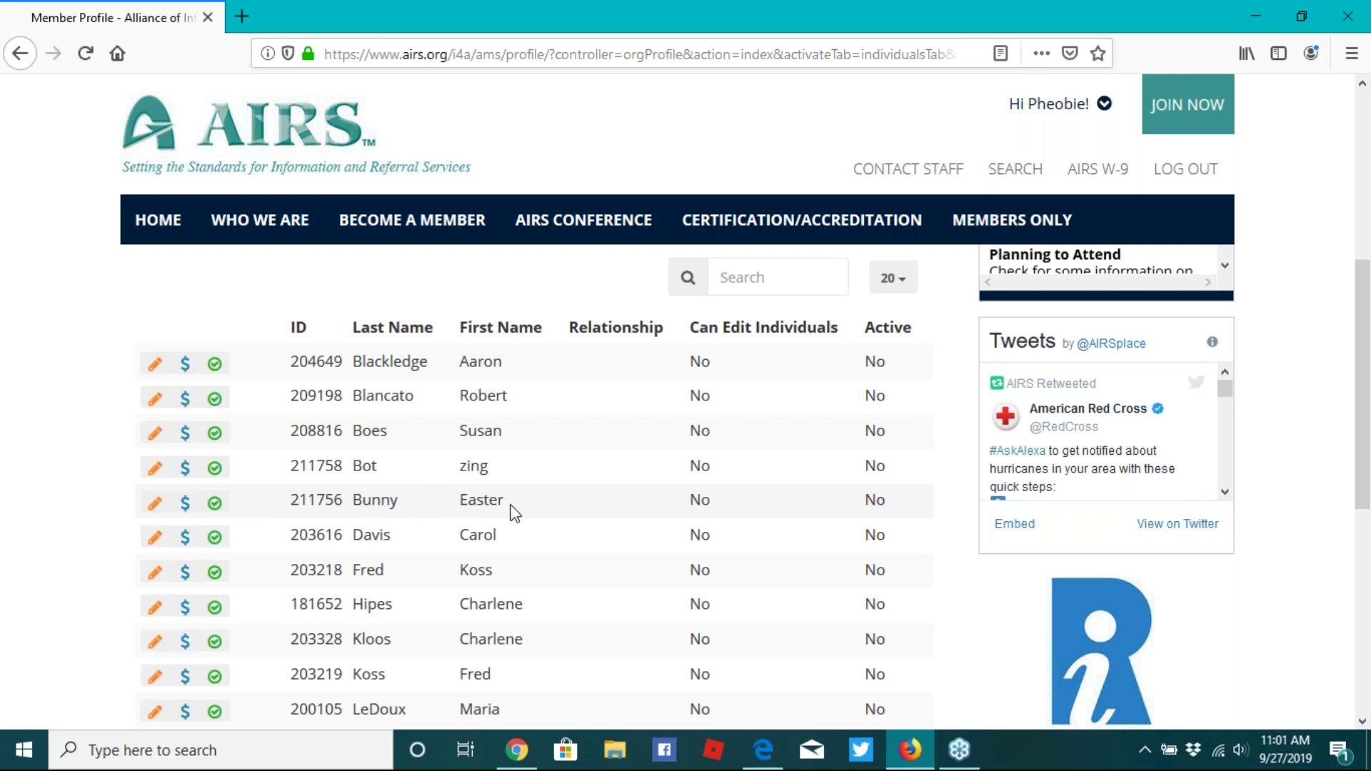
click(215, 503)
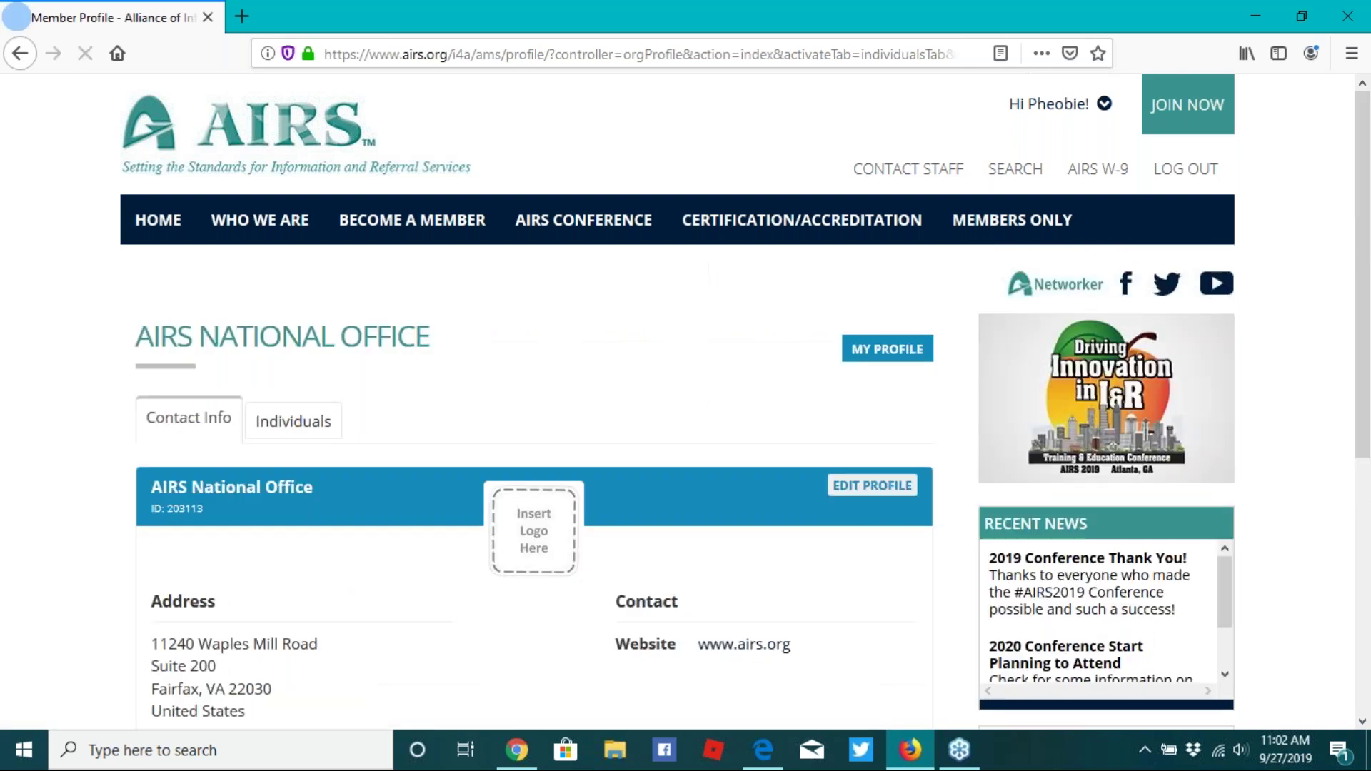
click(316, 425)
click(214, 612)
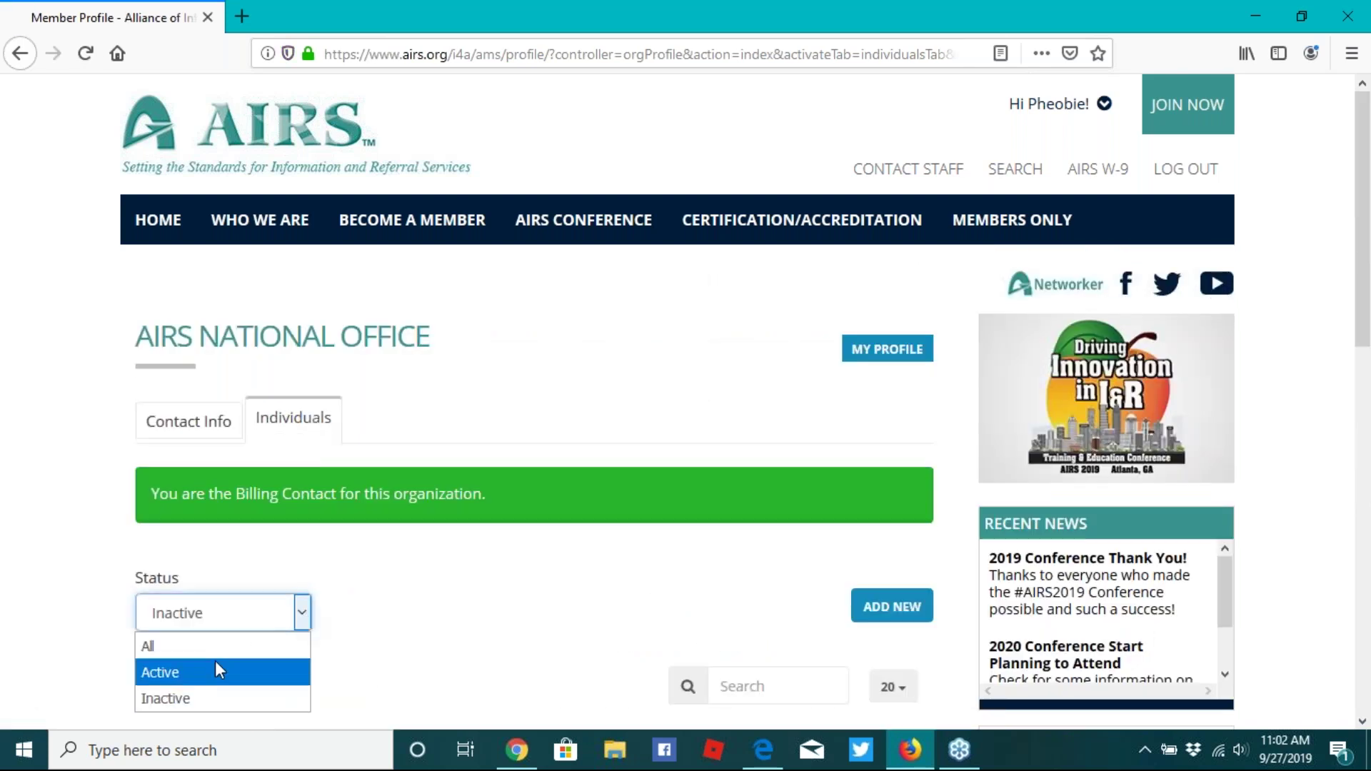
click(205, 664)
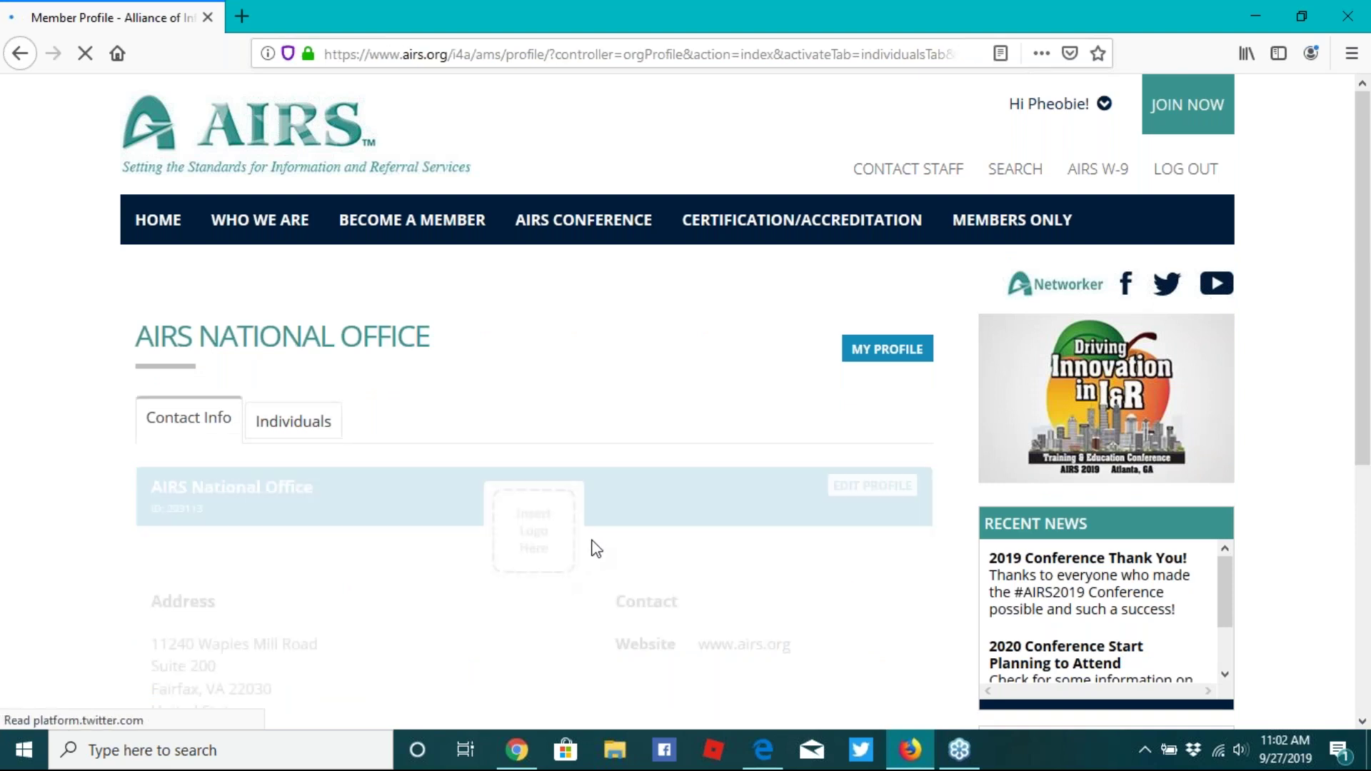
scroll(733, 349, down, 3)
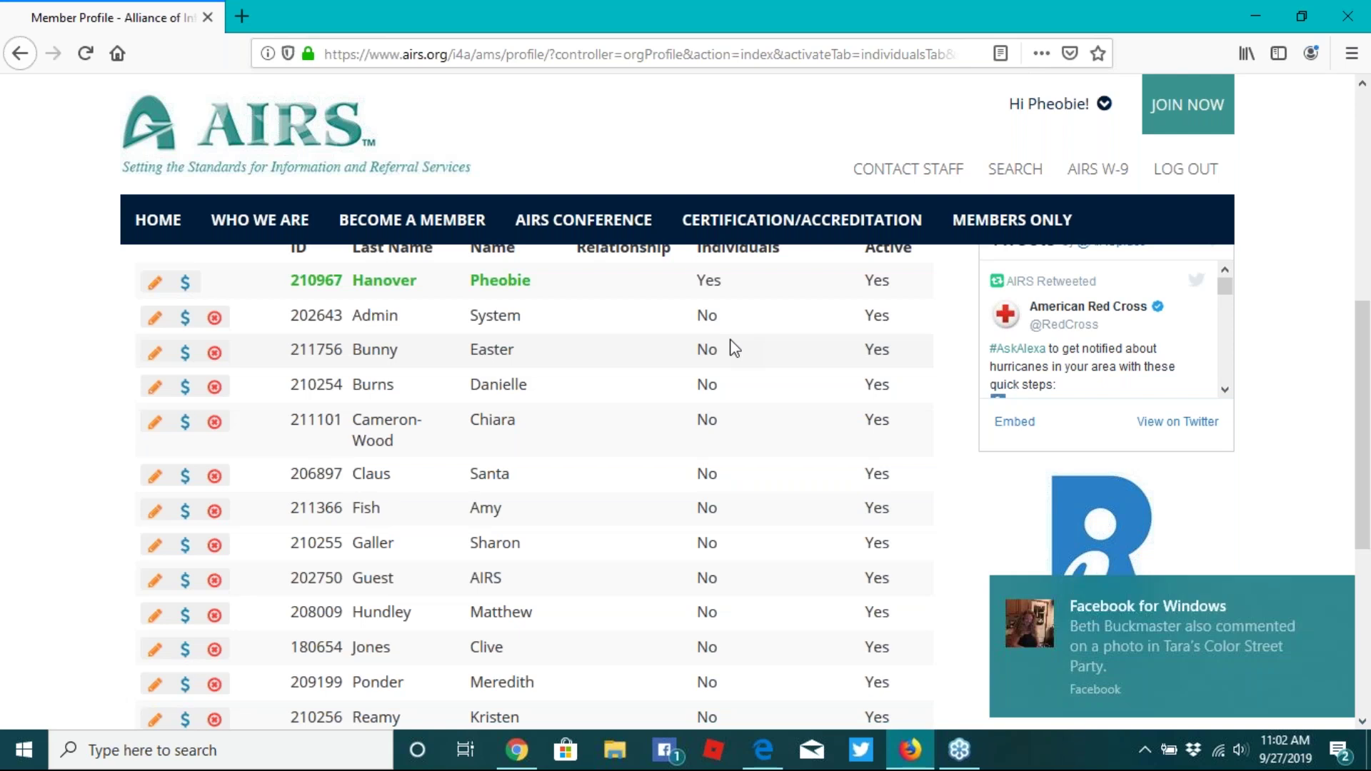
scroll(735, 348, up, 3)
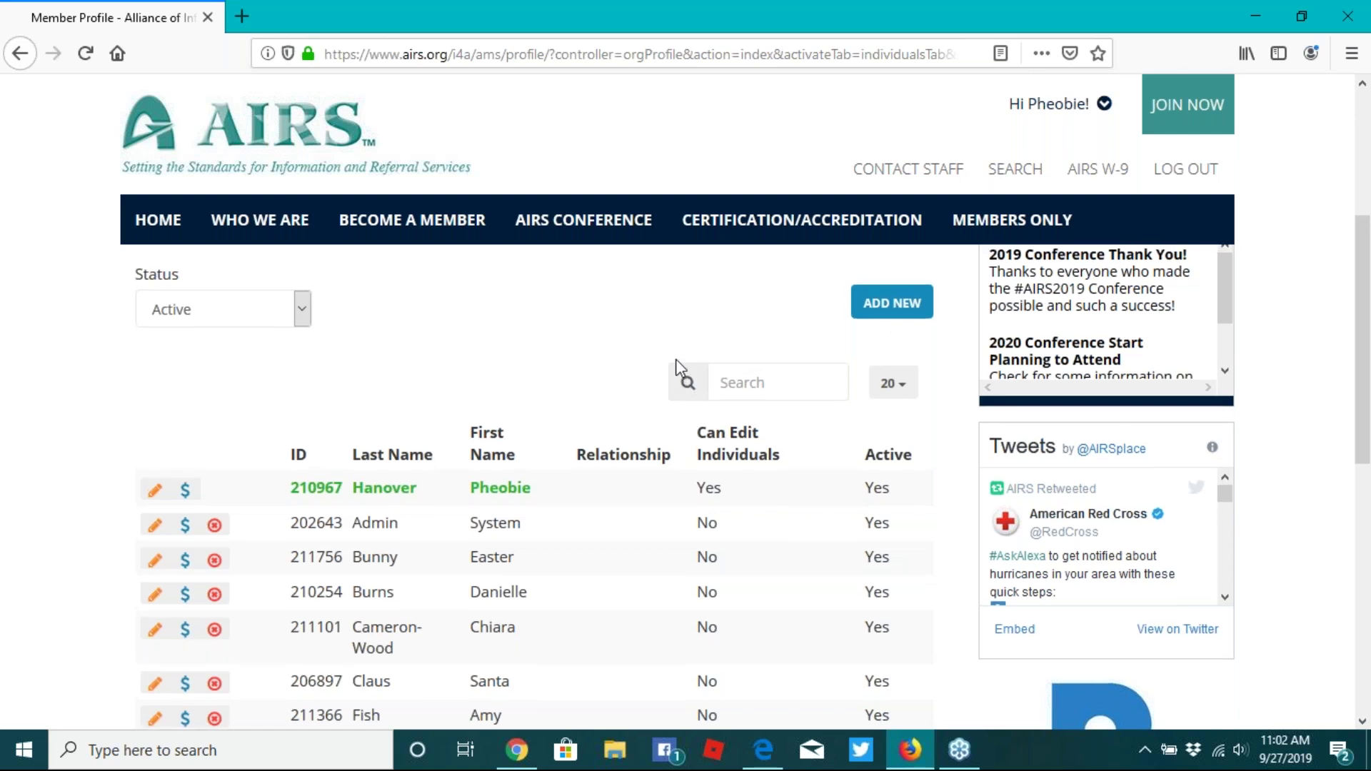
- Start a new individual membership application and continue past Membership Dues
click(892, 404)
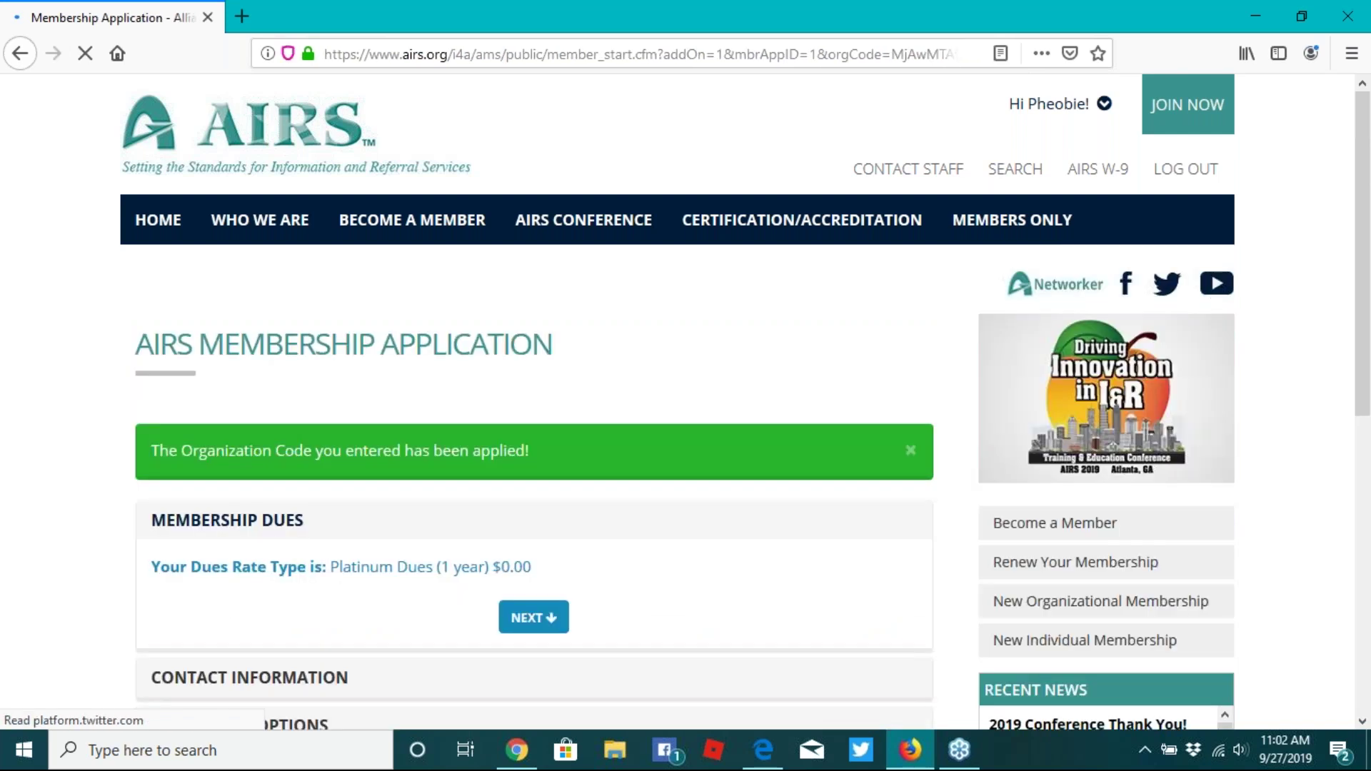
scroll(882, 399, down, 2)
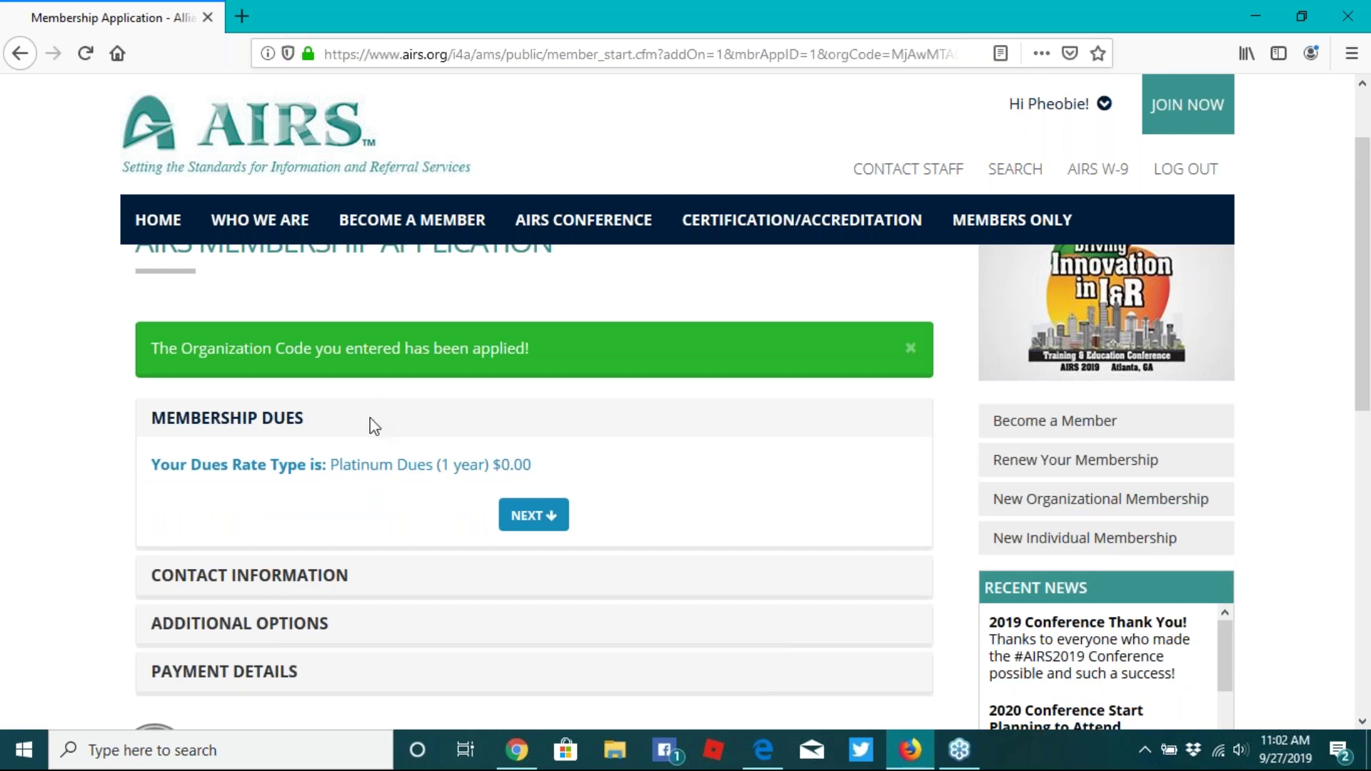
scroll(371, 426, down, 2)
click(533, 414)
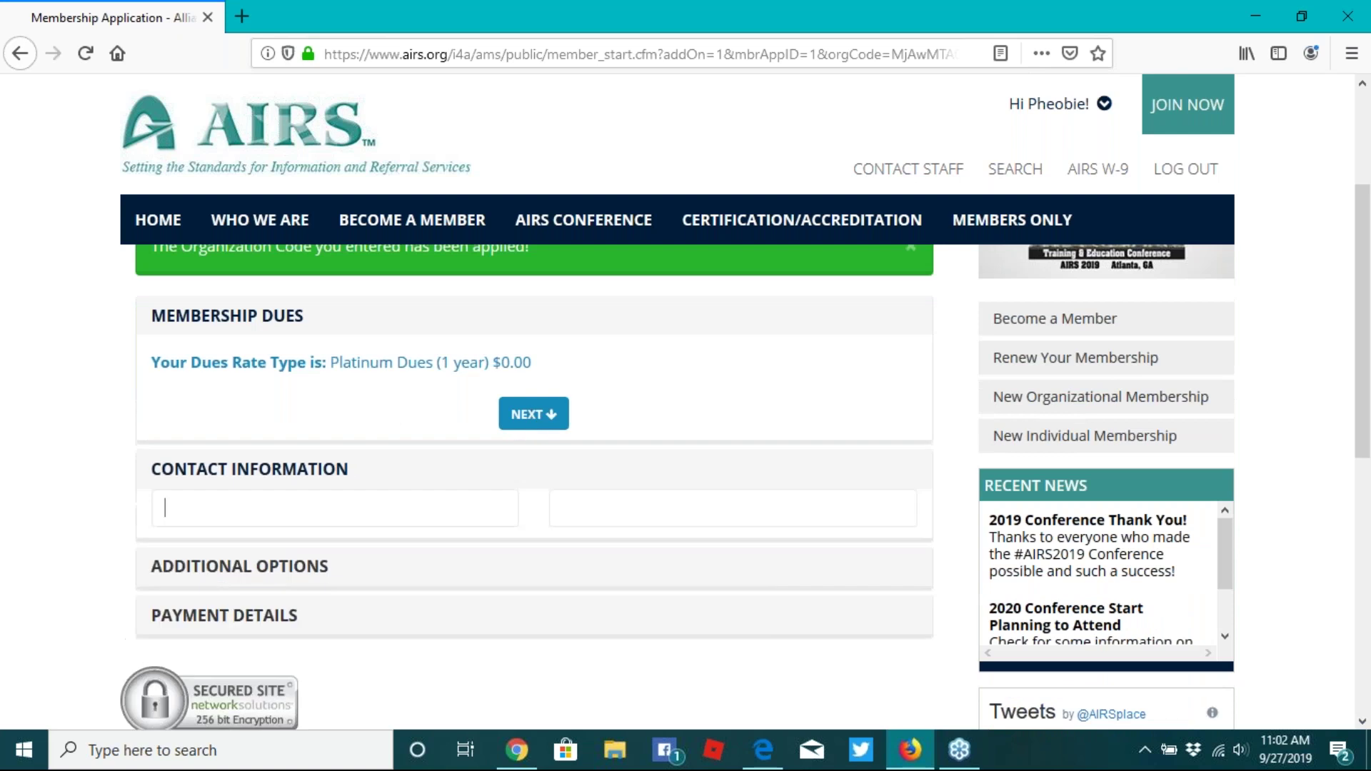
- Enter the new contact's email in Contact Email and Confirm email, fixing the typo
click(297, 371)
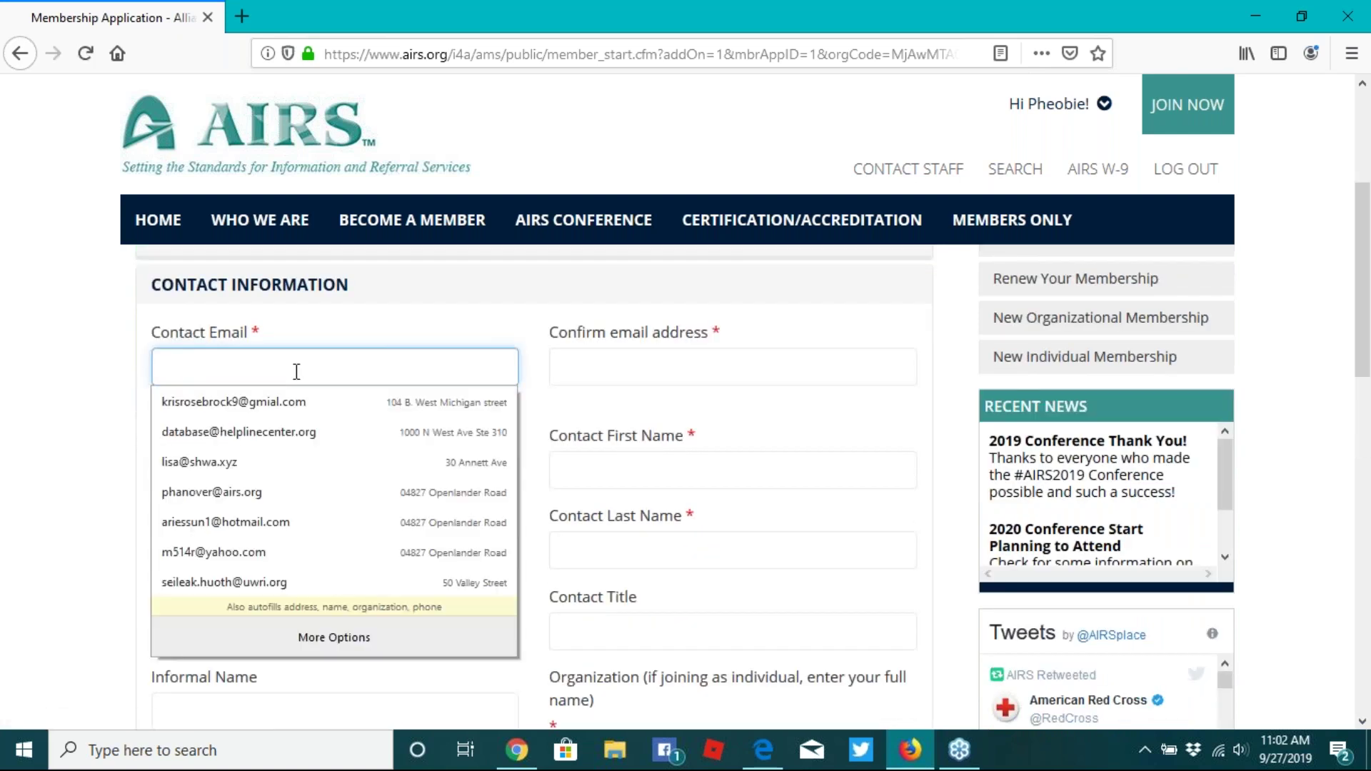
click(298, 403)
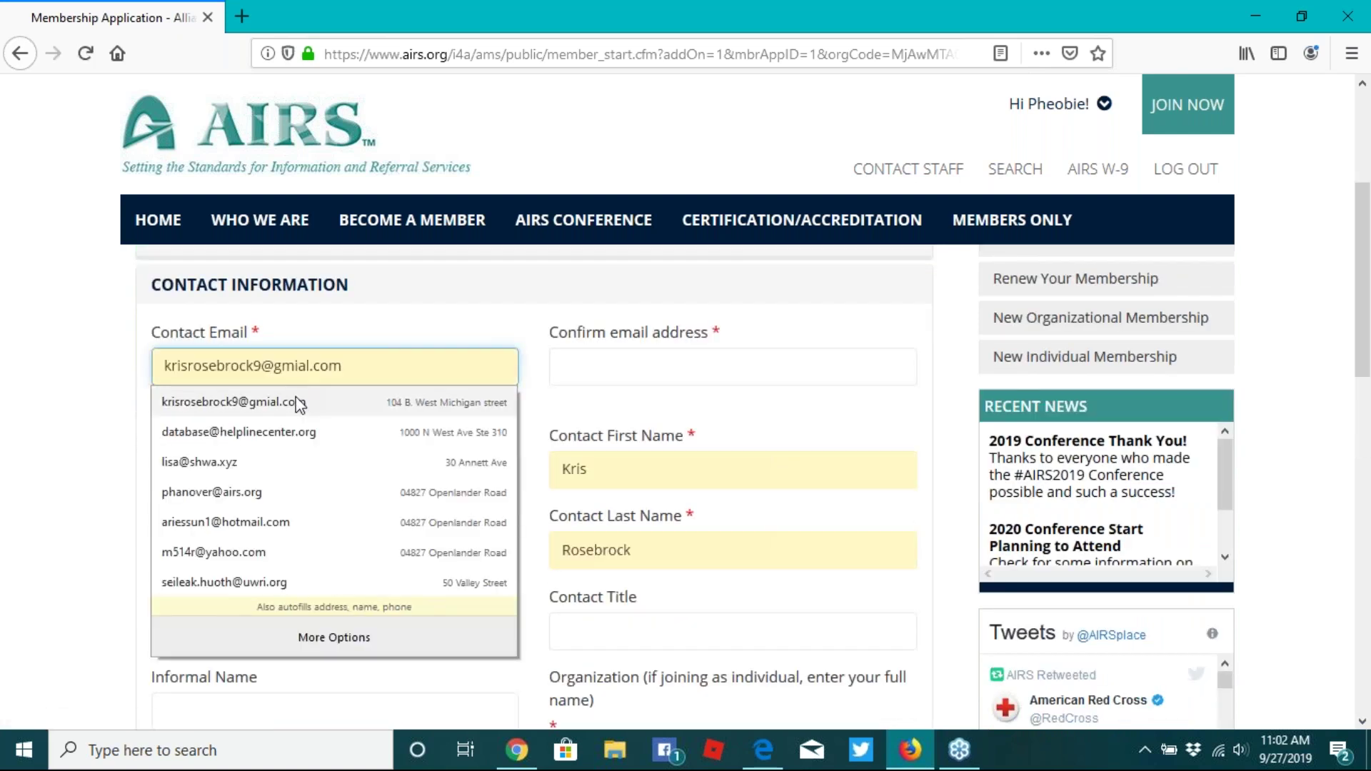
key(ctrl+a)
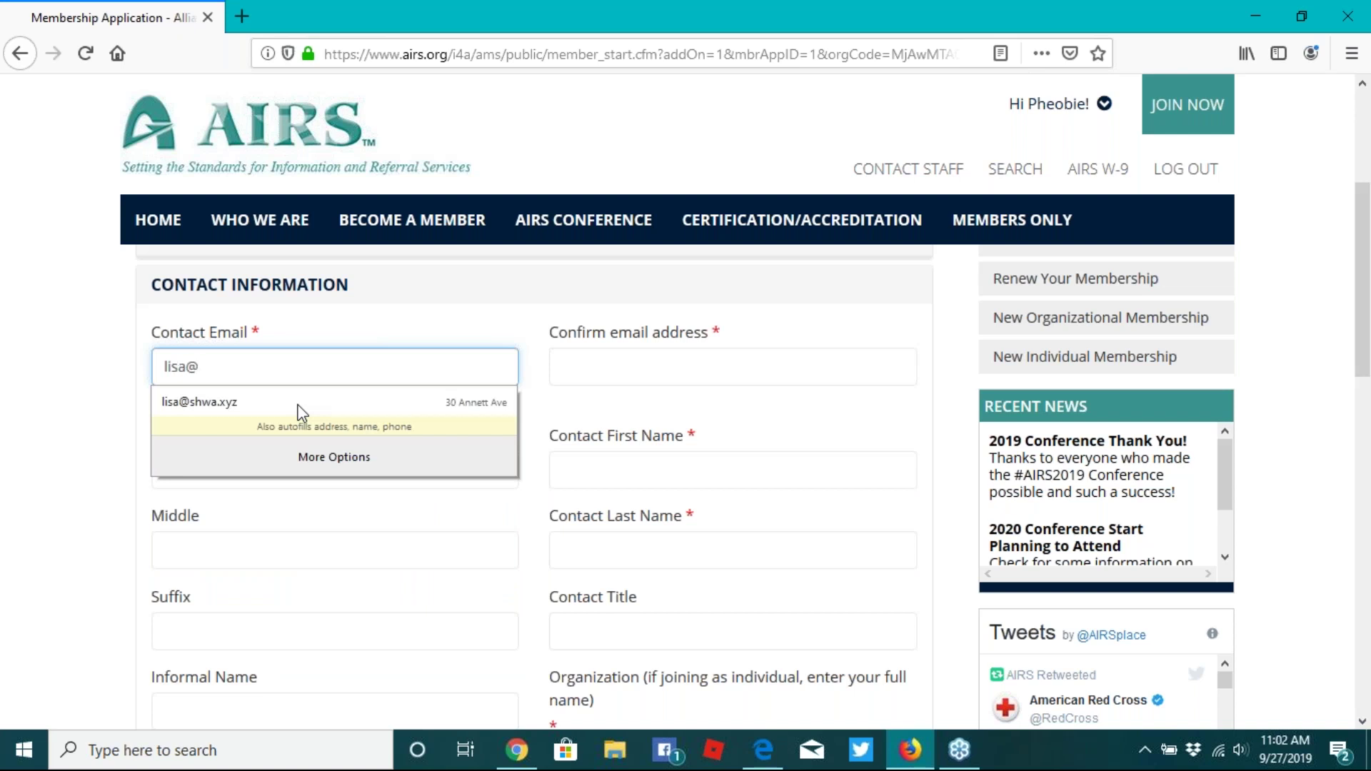
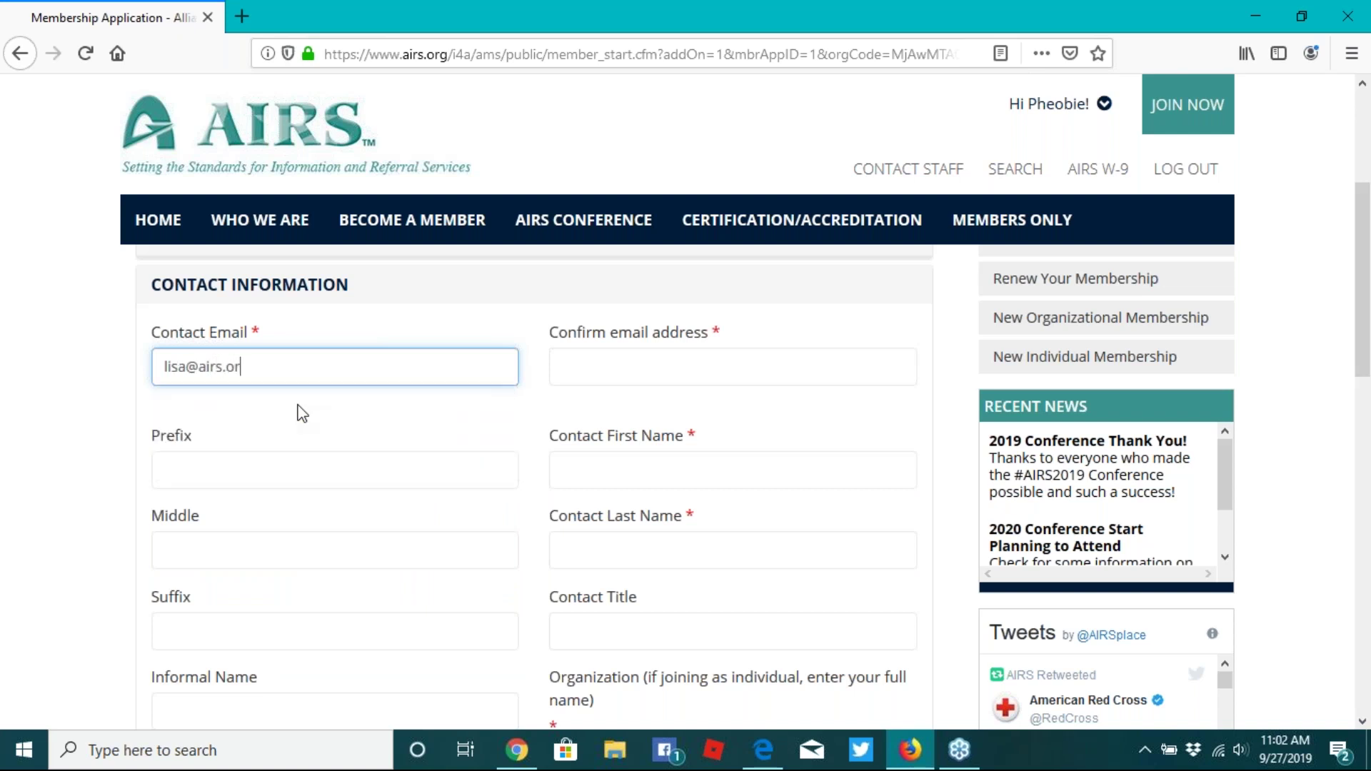
click(569, 365)
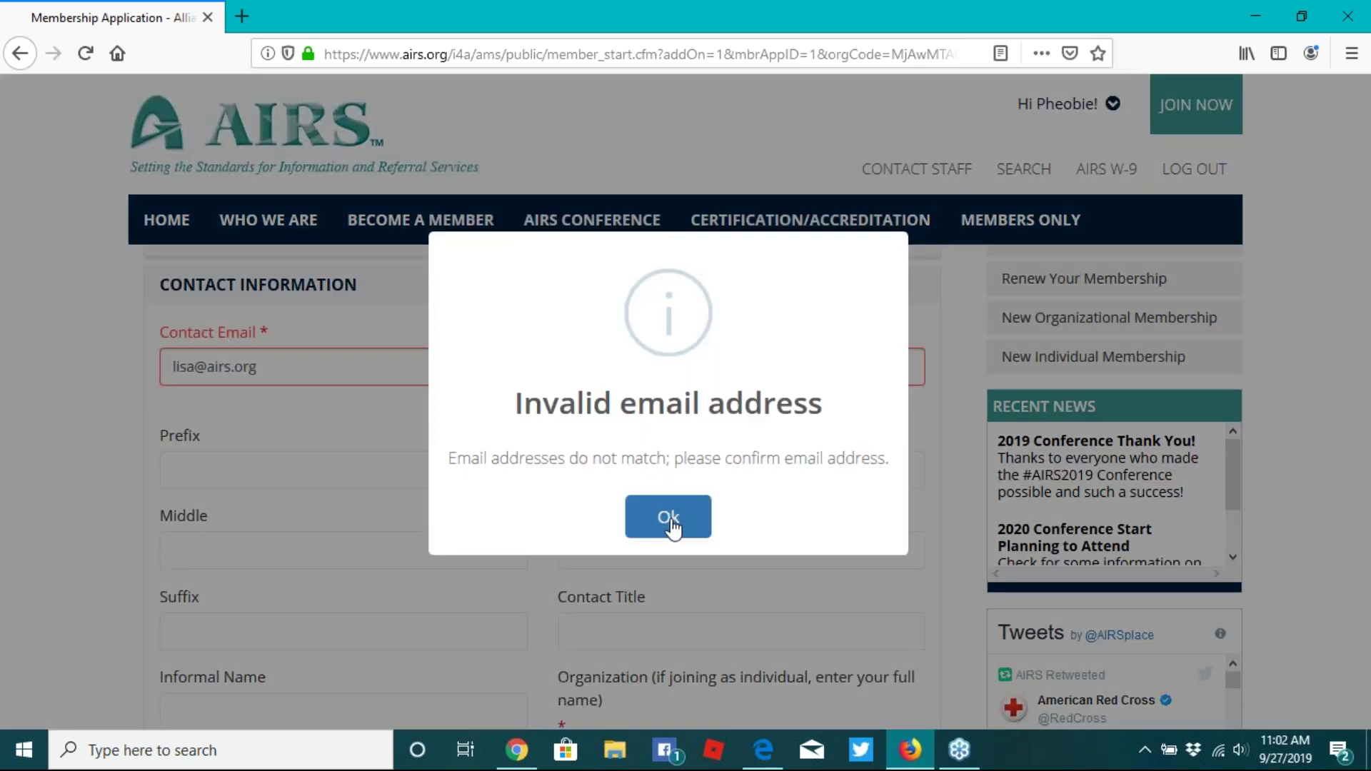
click(669, 521)
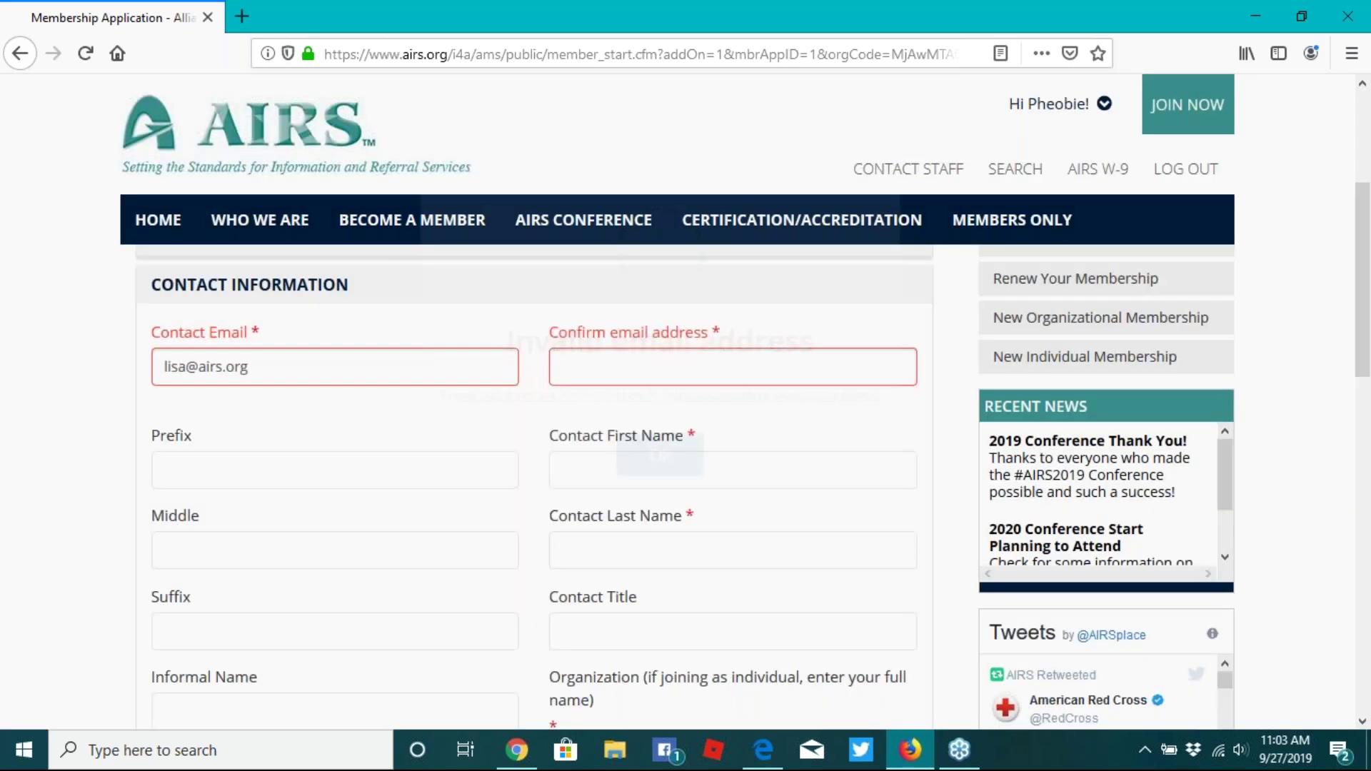
click(563, 365)
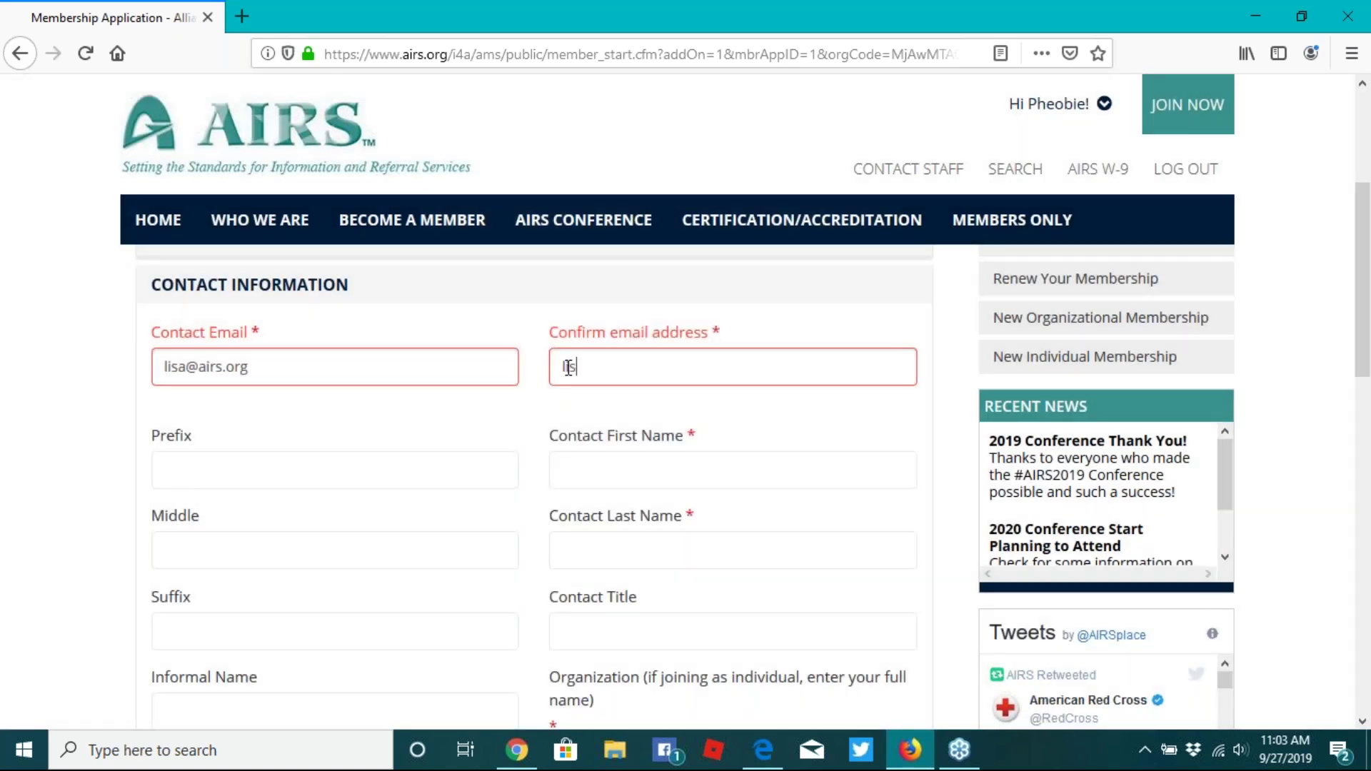
click(598, 365)
key(BackSpace)
text(@)
- Fill in the new contact's first and last name
click(596, 473)
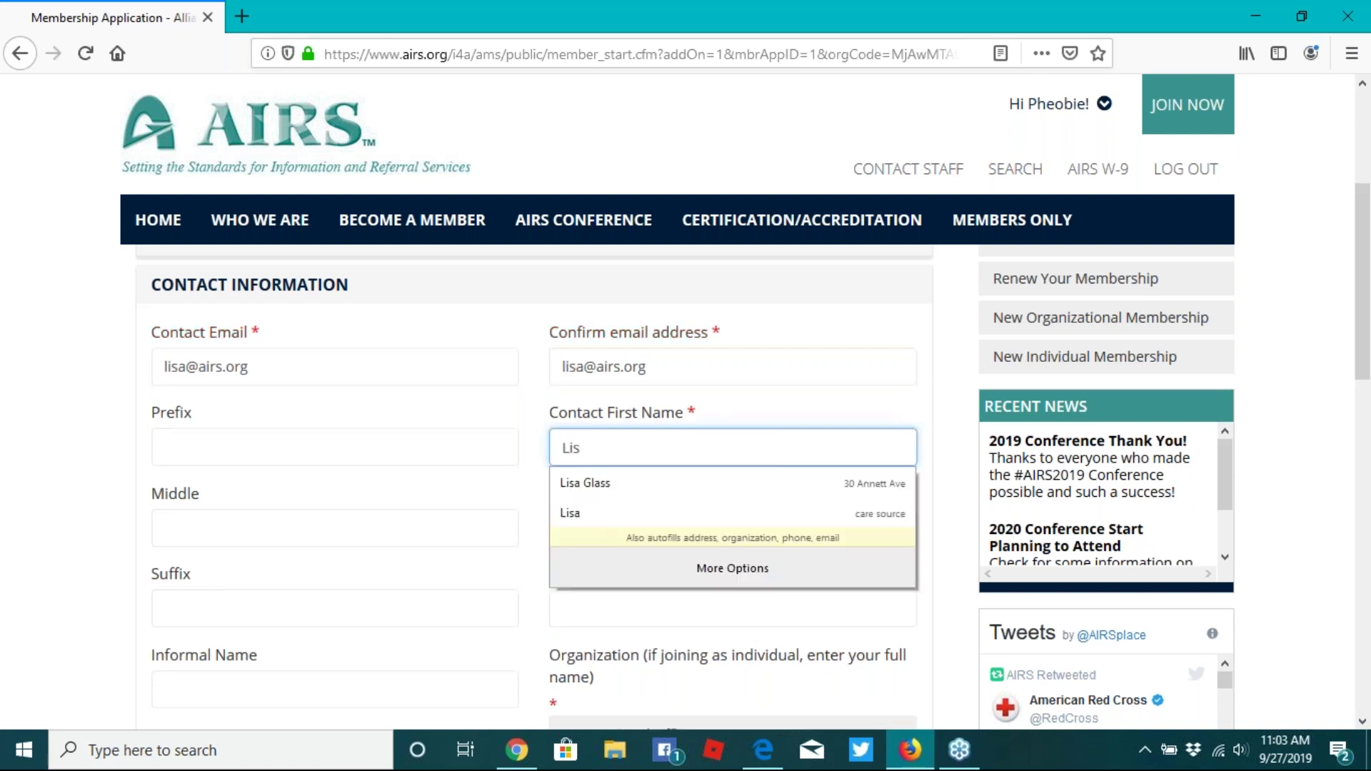
key(Tab)
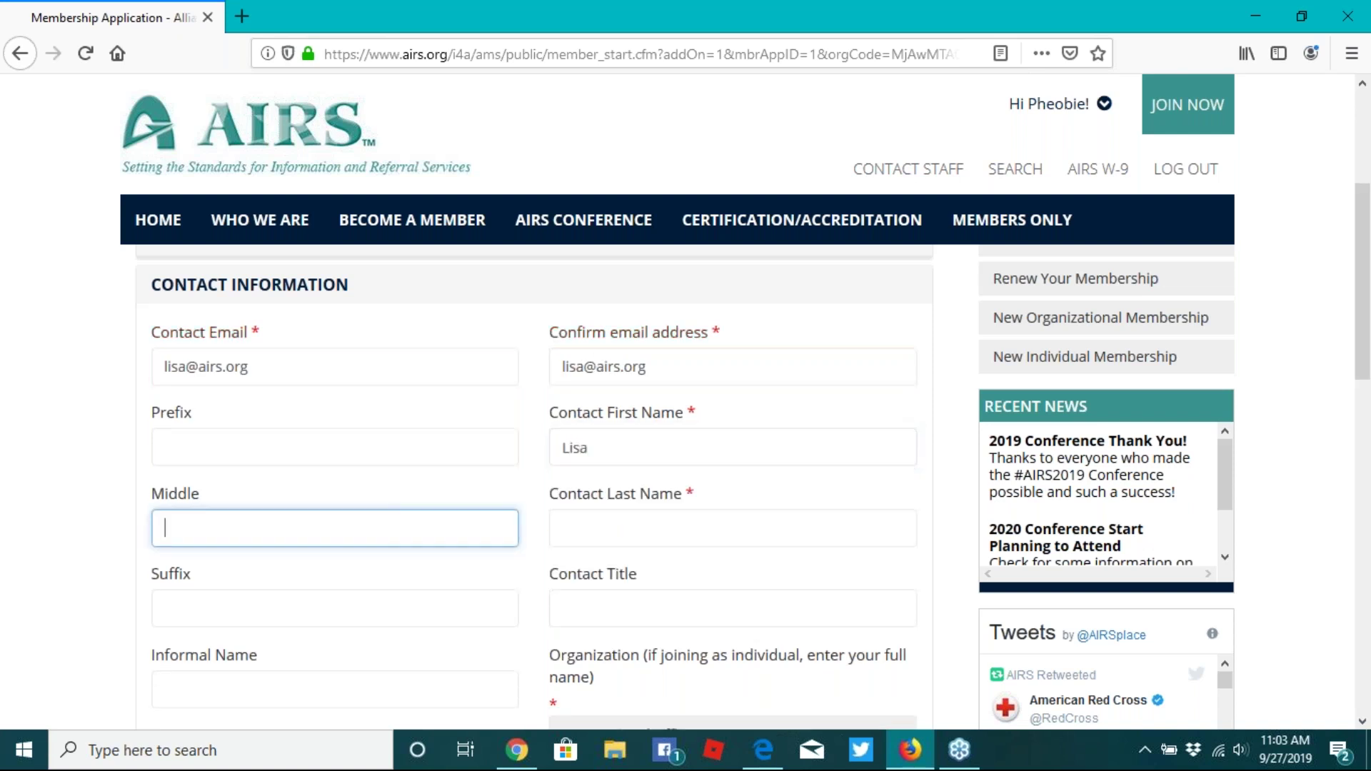
click(568, 528)
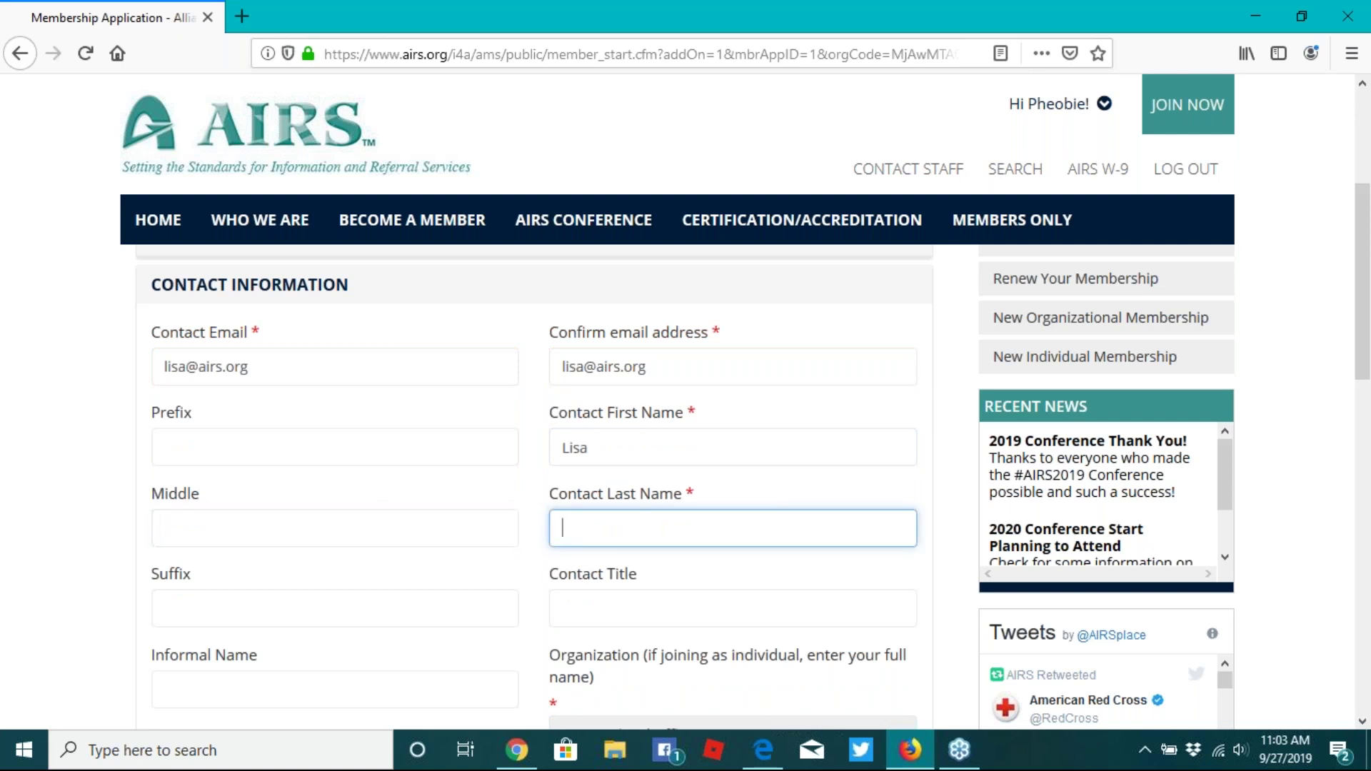
text(Trial)
scroll(579, 348, down, 1)
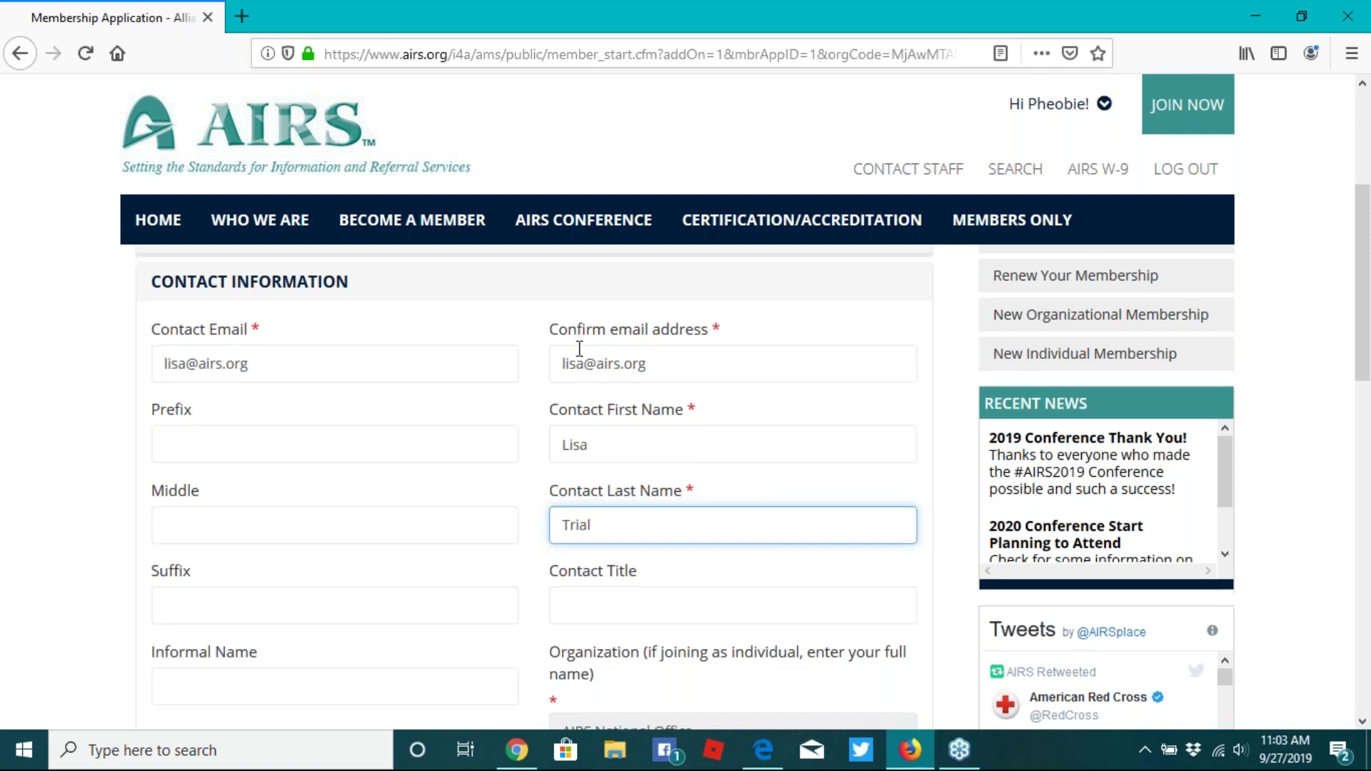
scroll(579, 349, down, 1)
scroll(579, 349, down, 4)
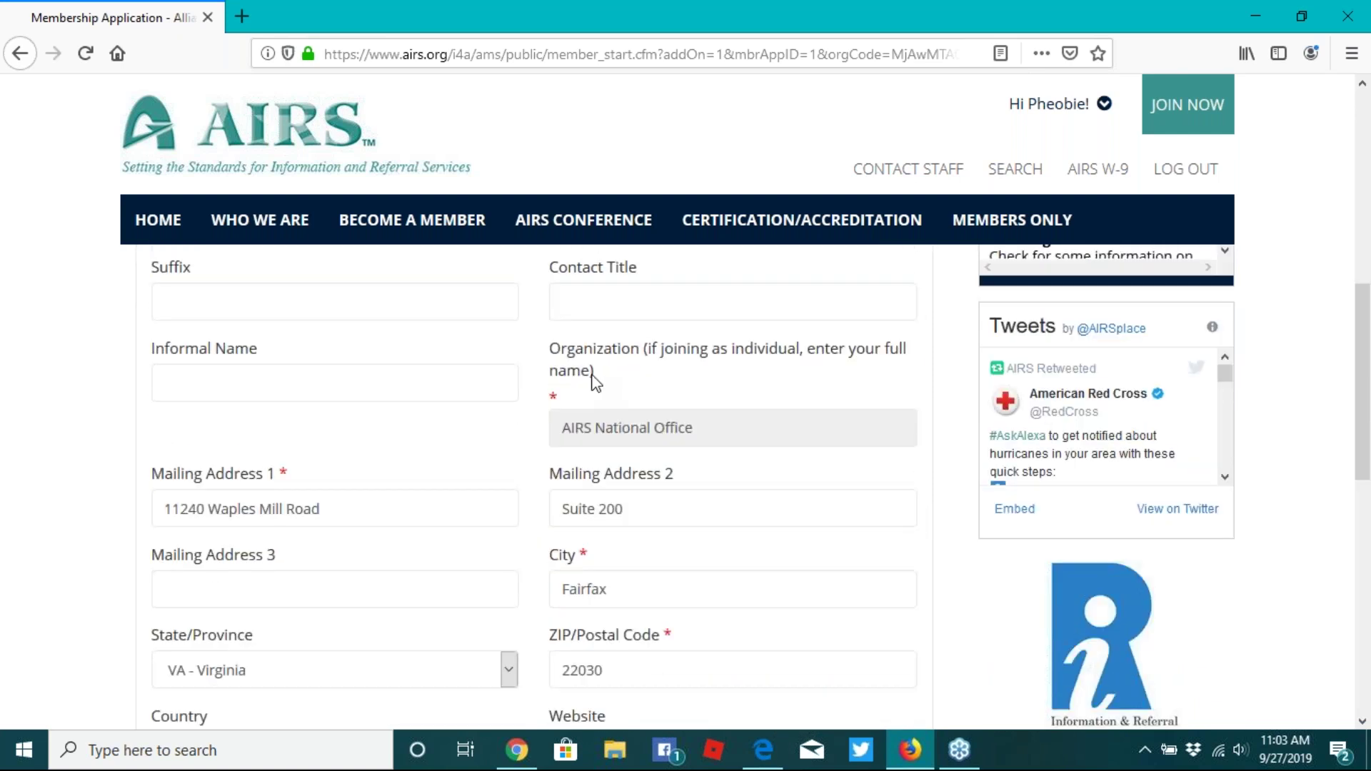
scroll(592, 378, down, 2)
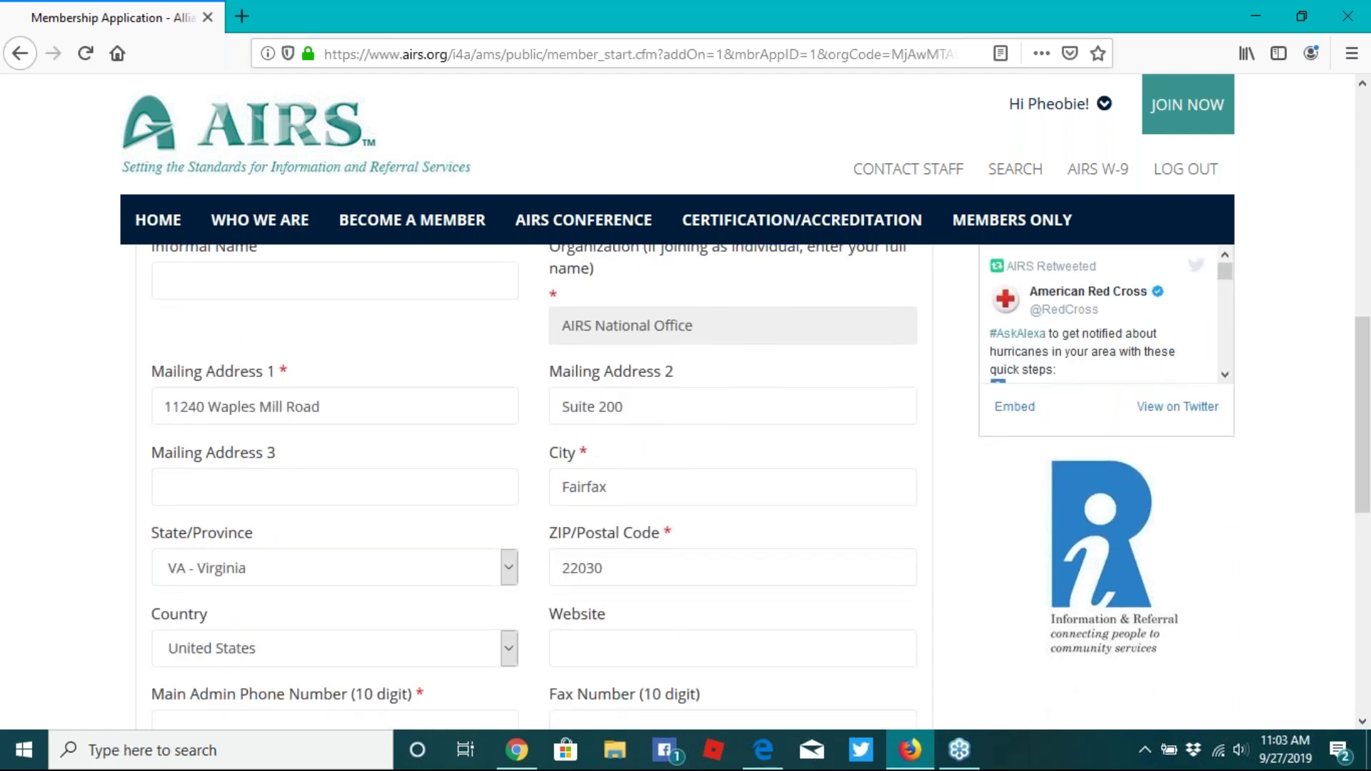
scroll(588, 444, down, 3)
click(588, 444)
text(www.)
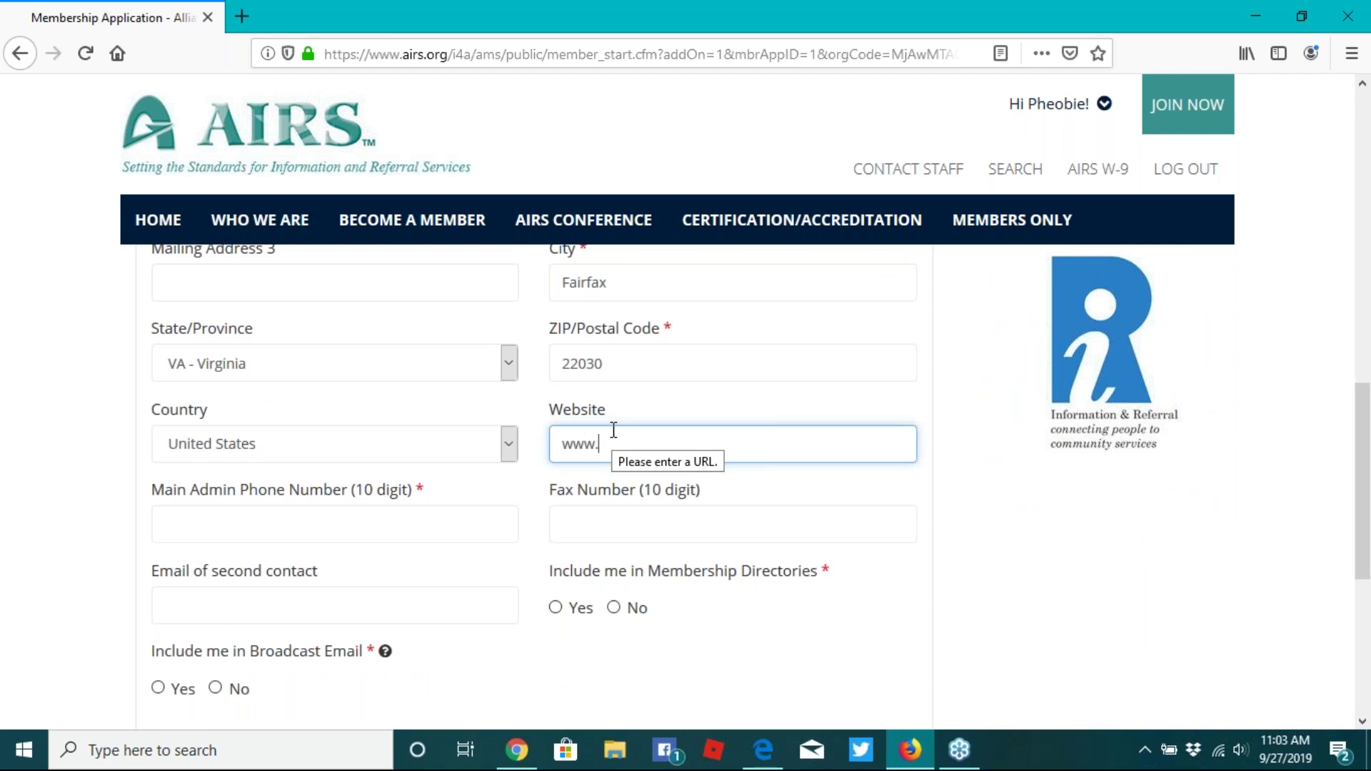
text(airs.org)
- Enter the main admin phone number and choose Yes for Broadcast Email and Membership Directories
scroll(613, 429, down, 1)
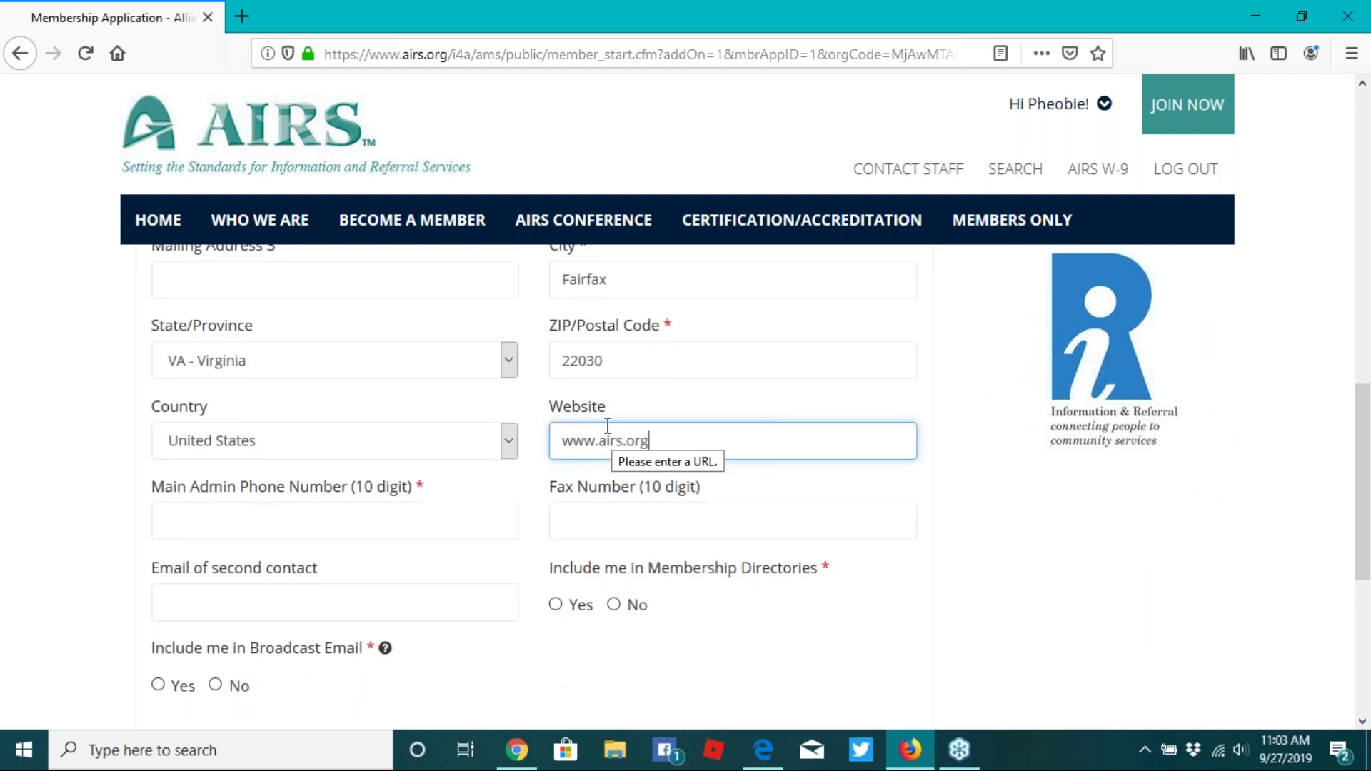
scroll(428, 423, down, 2)
click(237, 418)
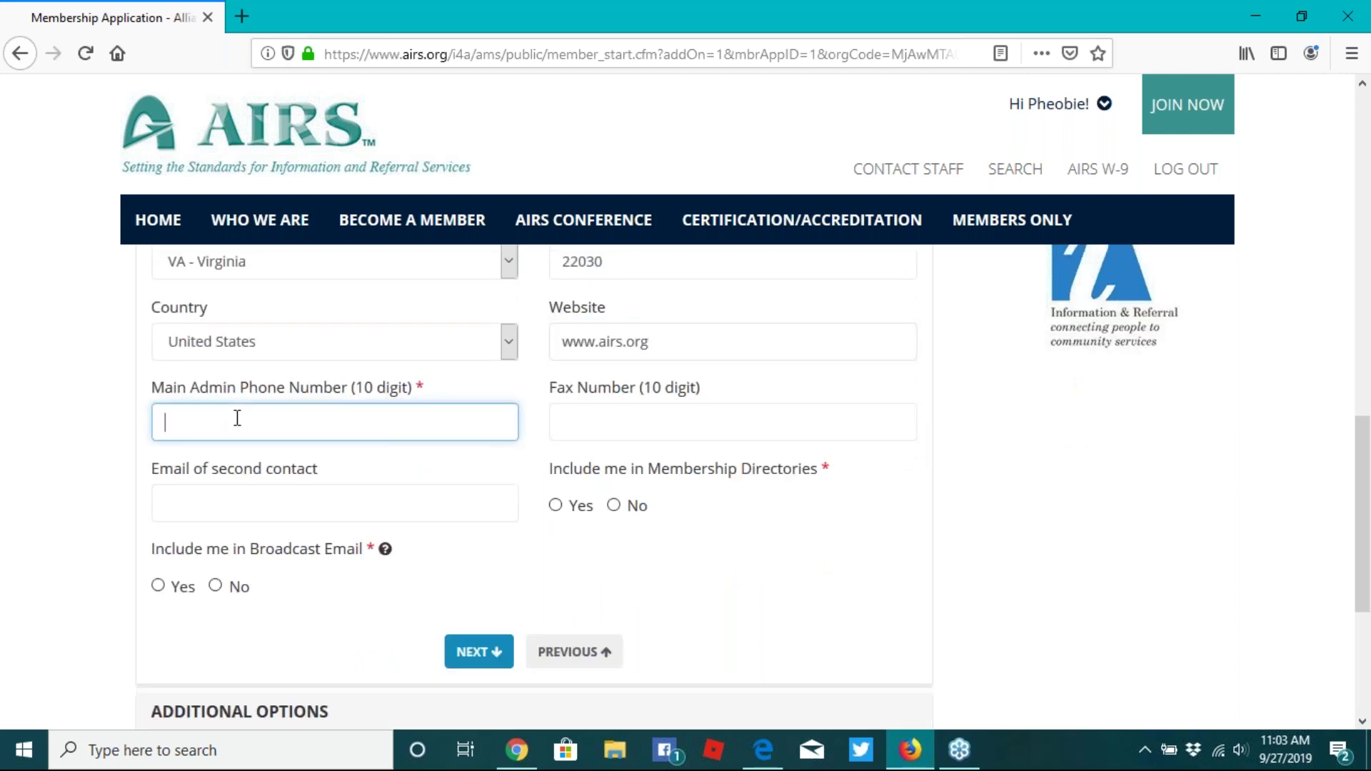
text(123-456-7891)
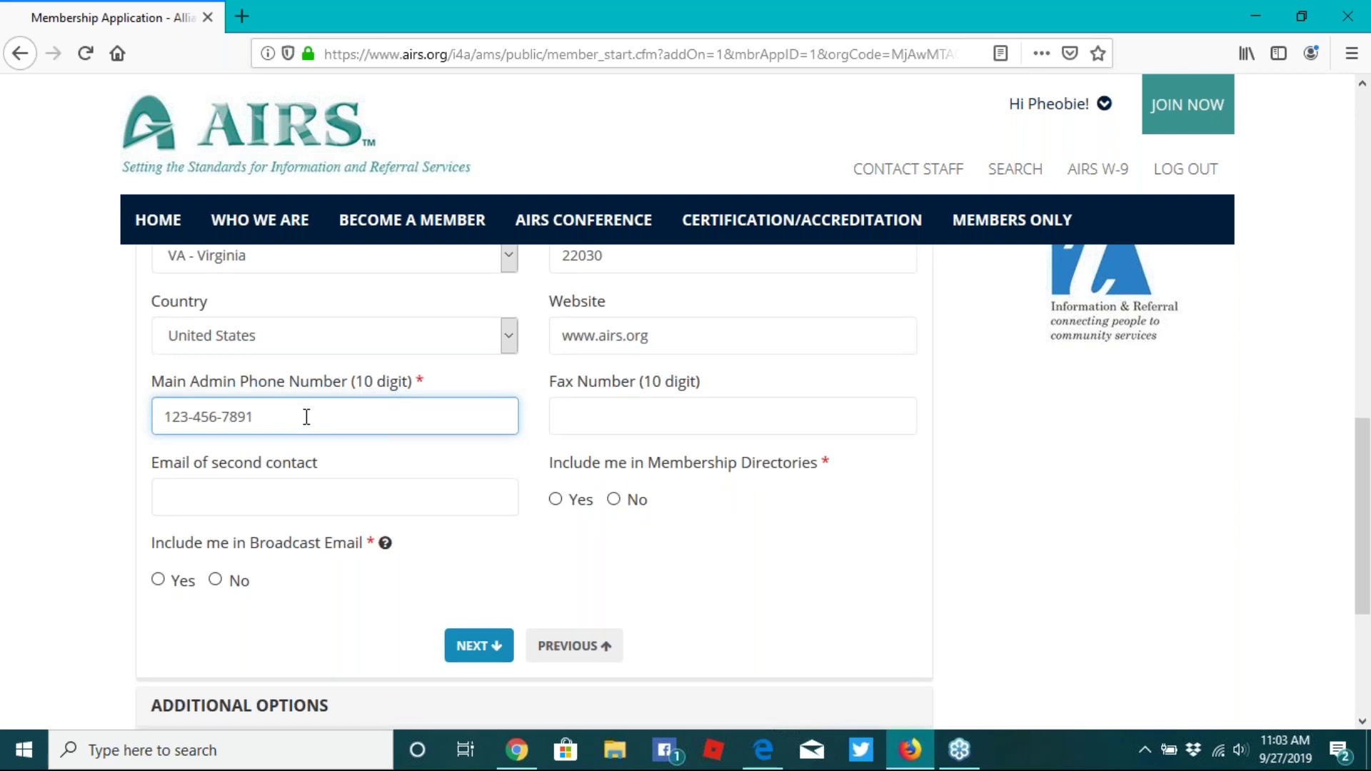
scroll(300, 428, down, 2)
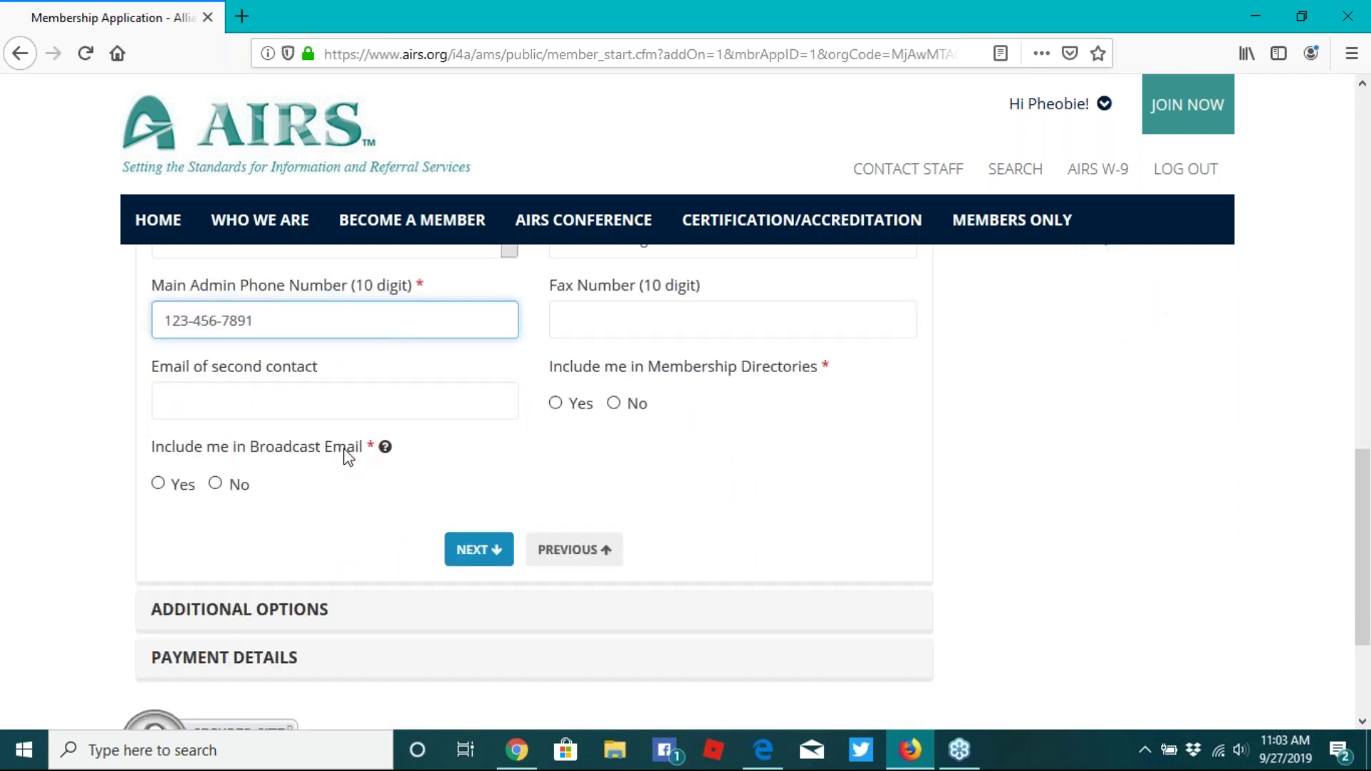
click(157, 485)
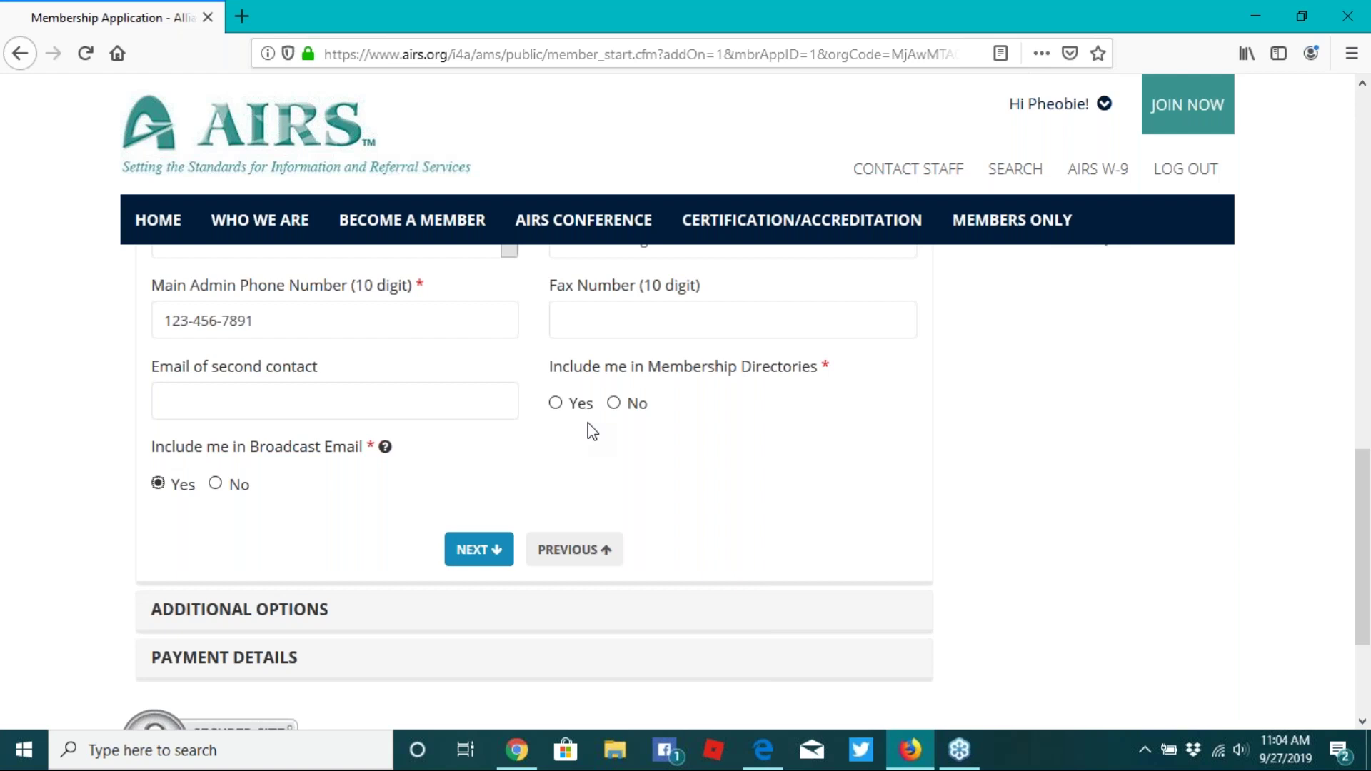
click(557, 405)
scroll(634, 482, down, 3)
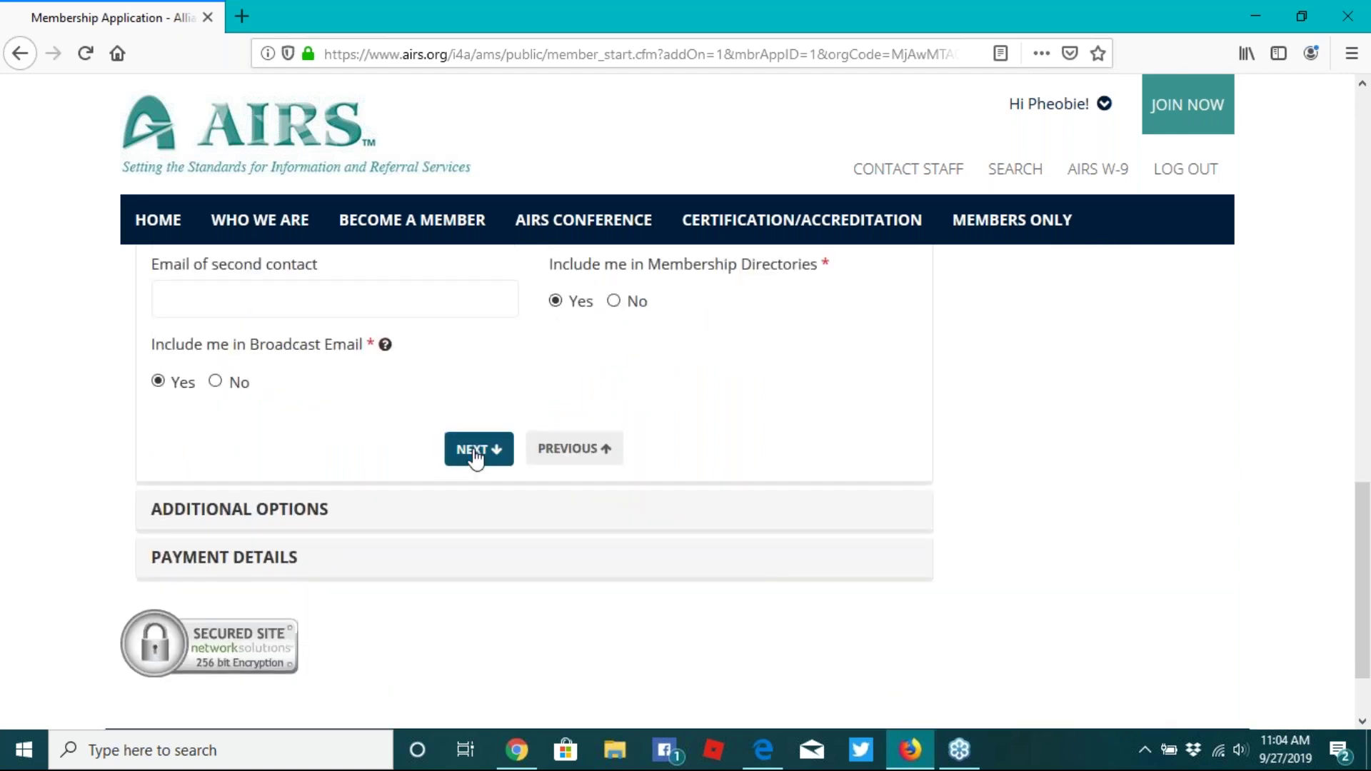
click(475, 450)
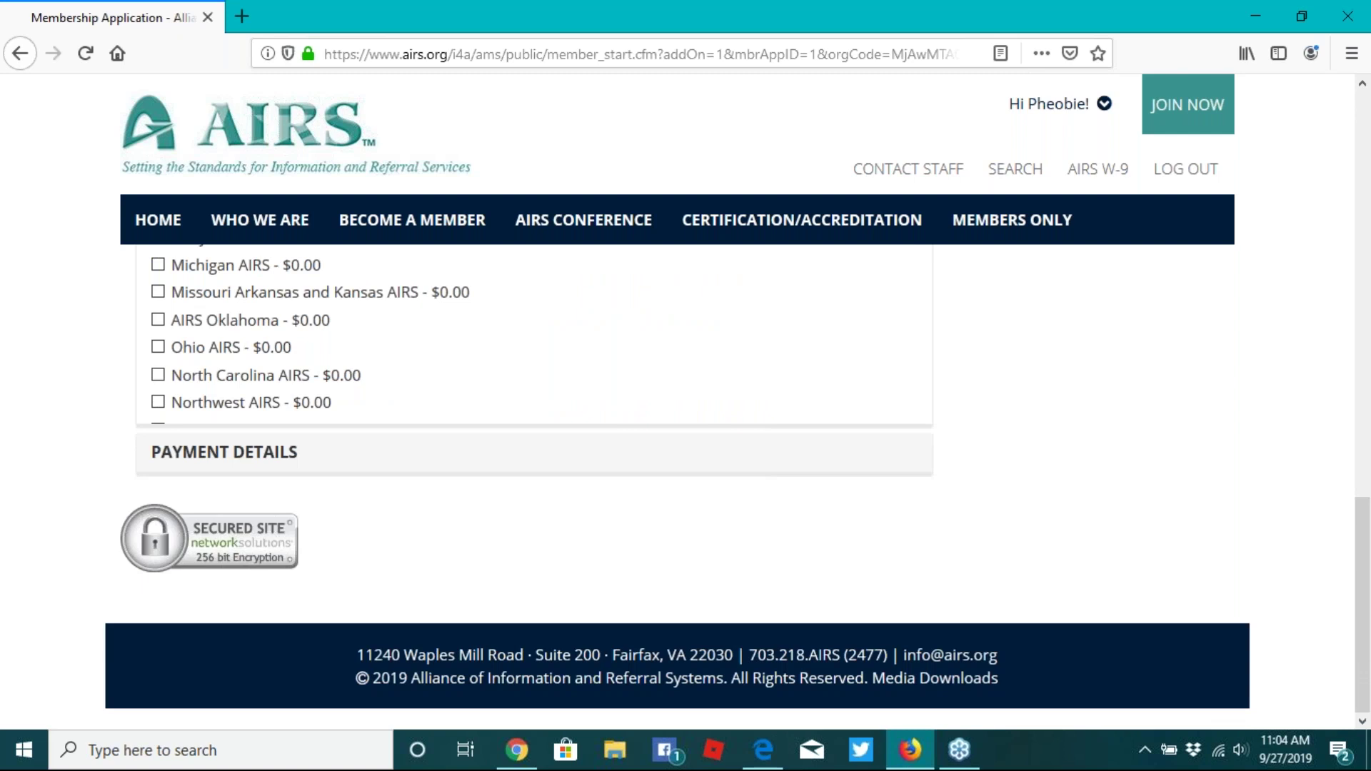
- Leave the affiliate chapters unchecked and submit the application, acknowledging the success message
scroll(534, 486, down, 3)
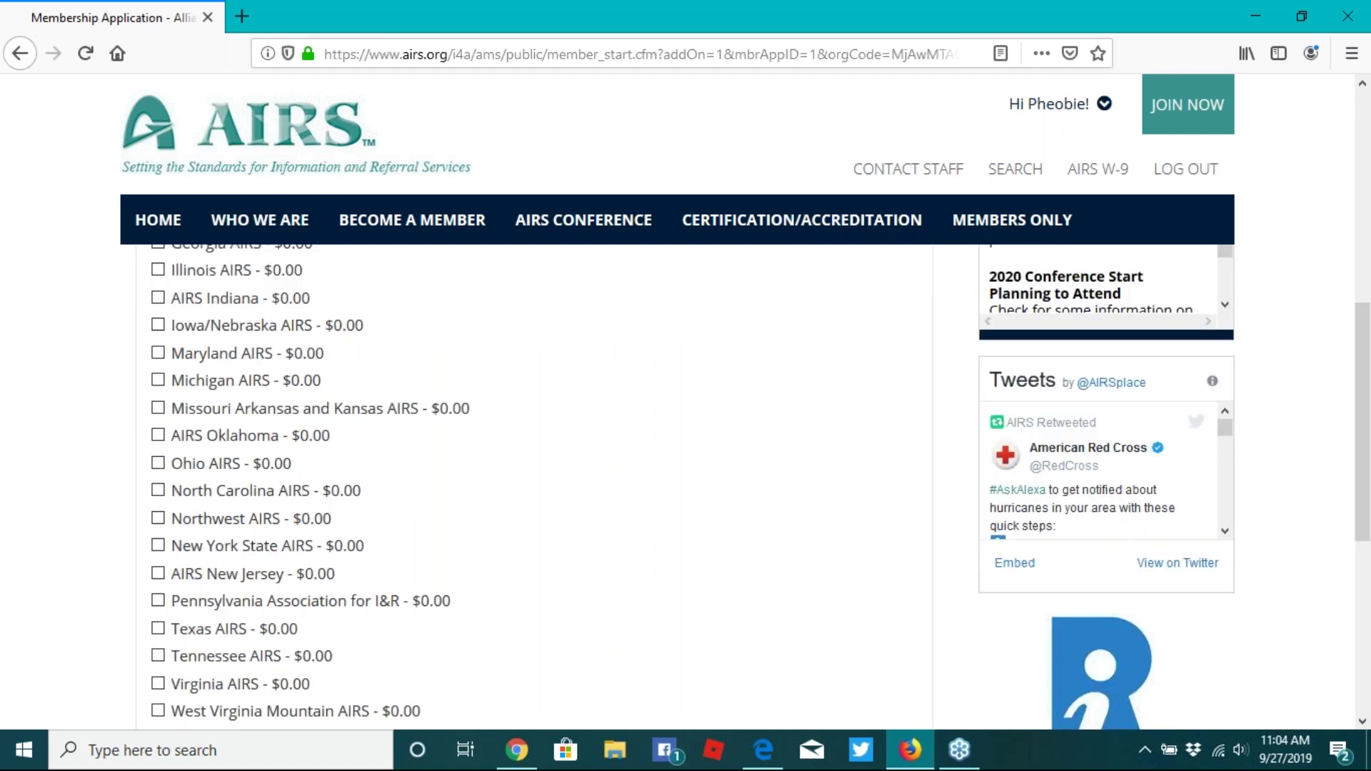
scroll(534, 485, down, 1)
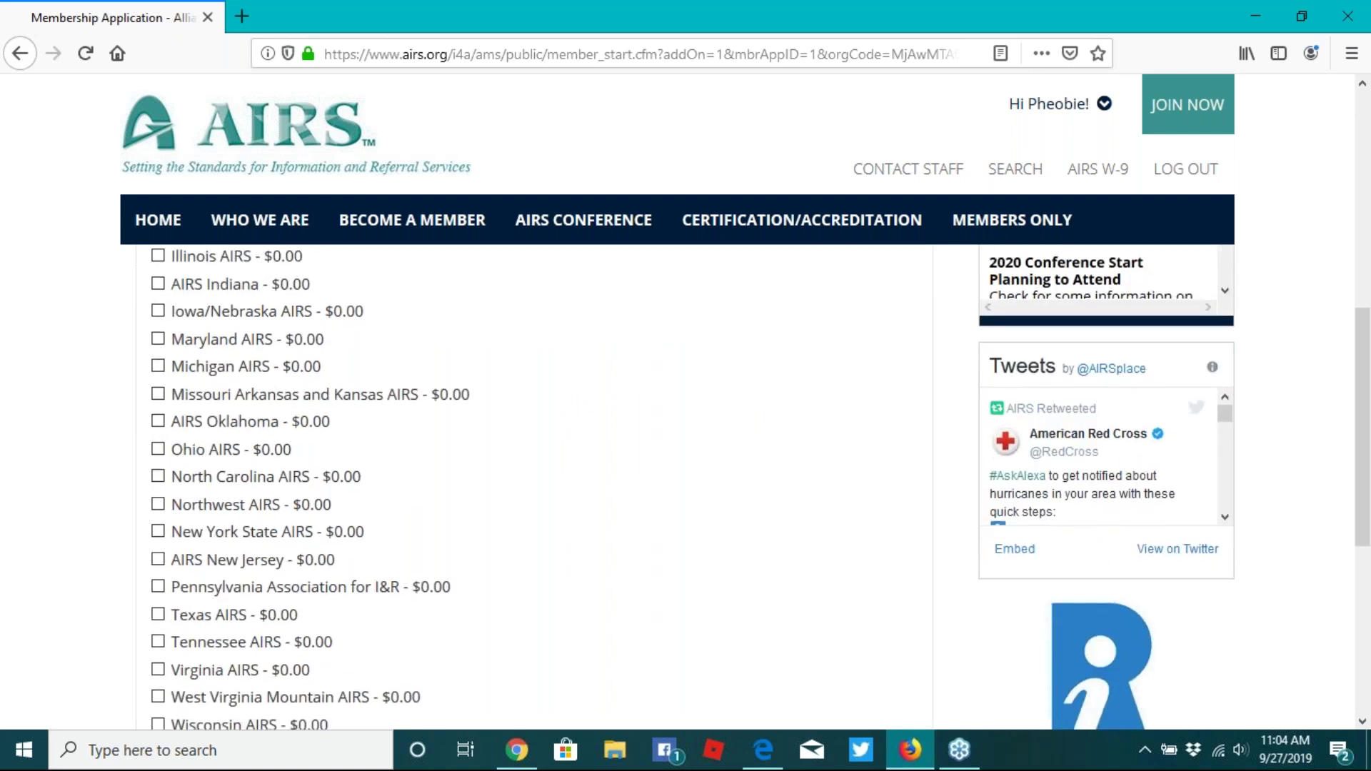
scroll(475, 531, down, 4)
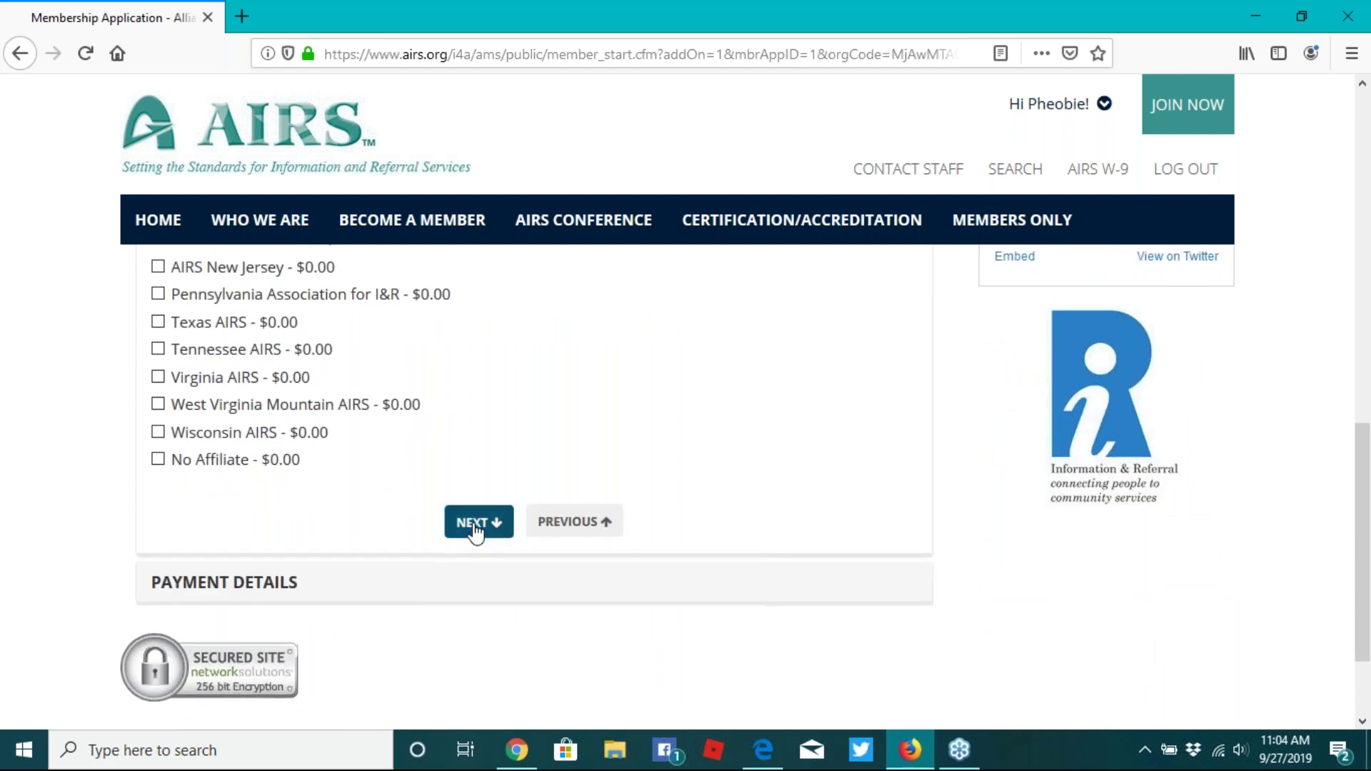
click(474, 531)
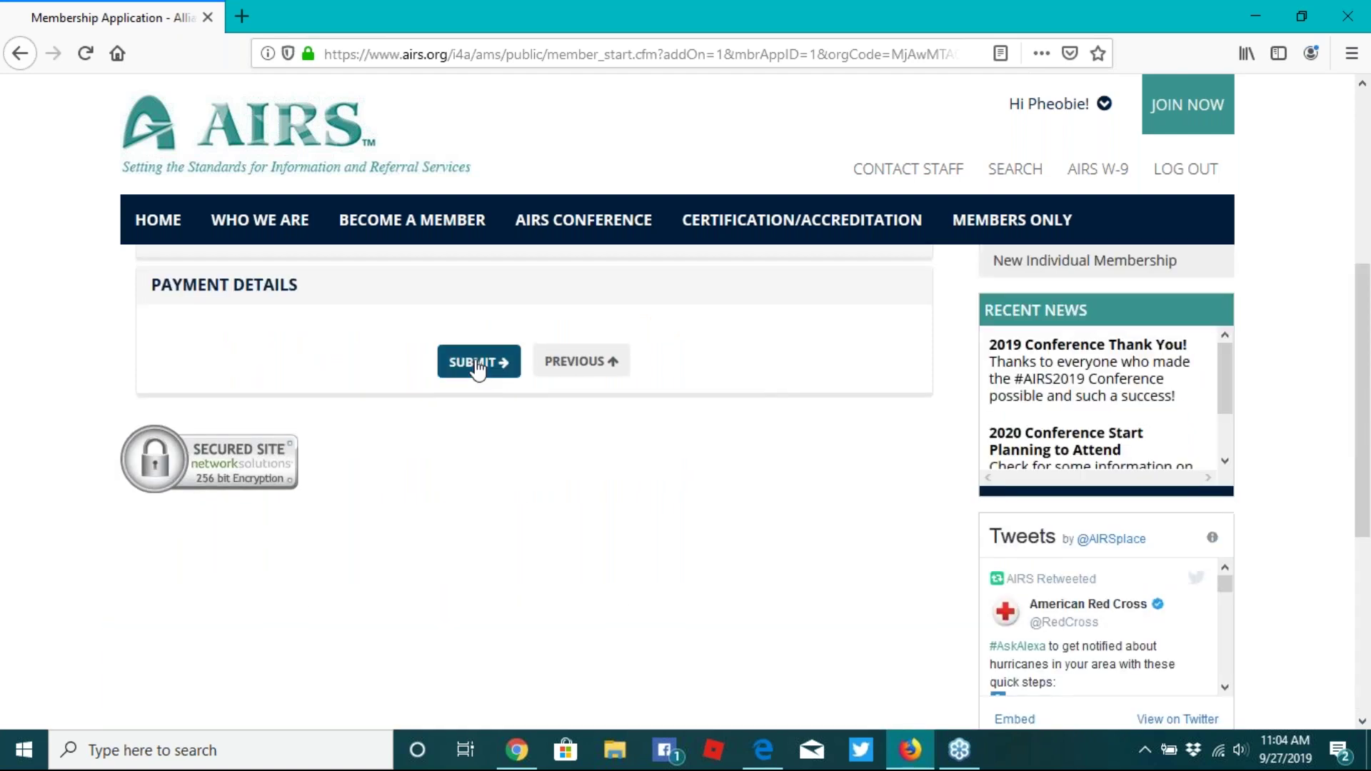
click(477, 360)
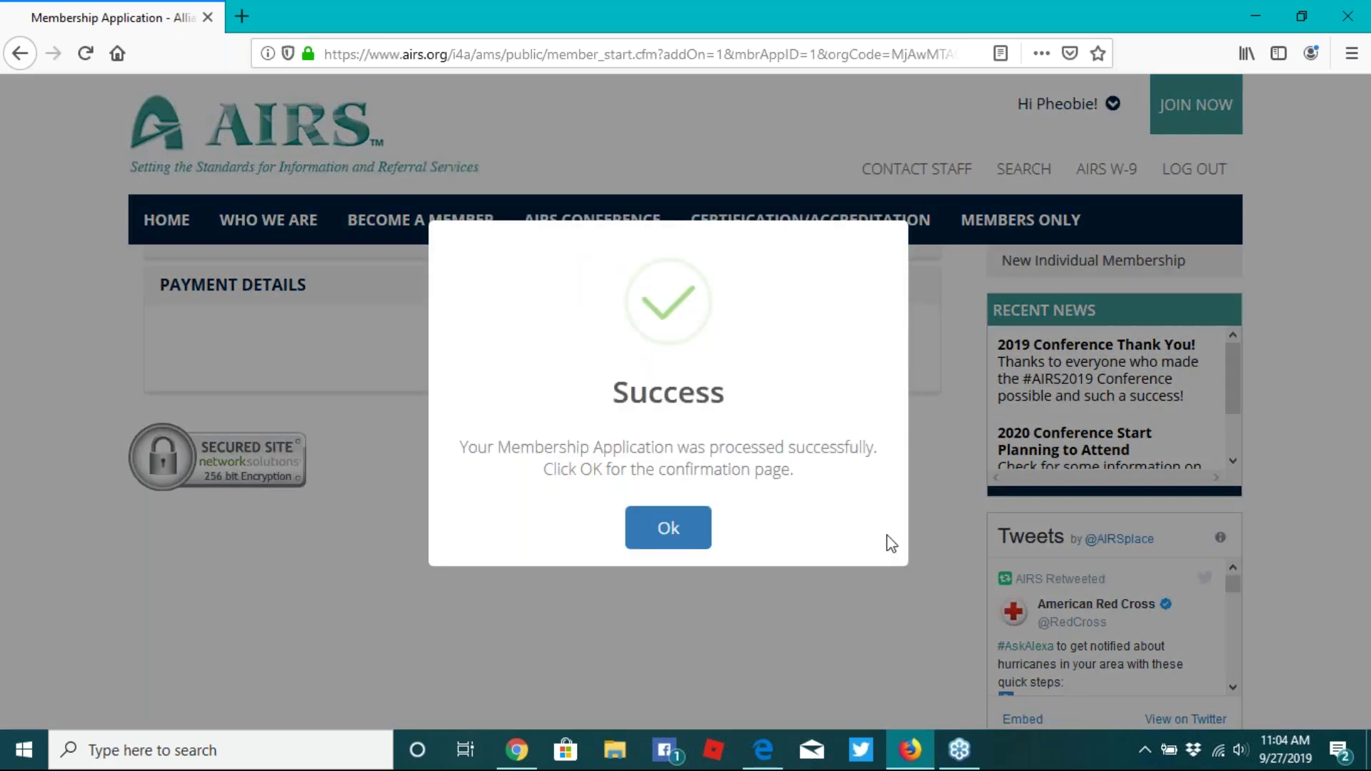
click(686, 534)
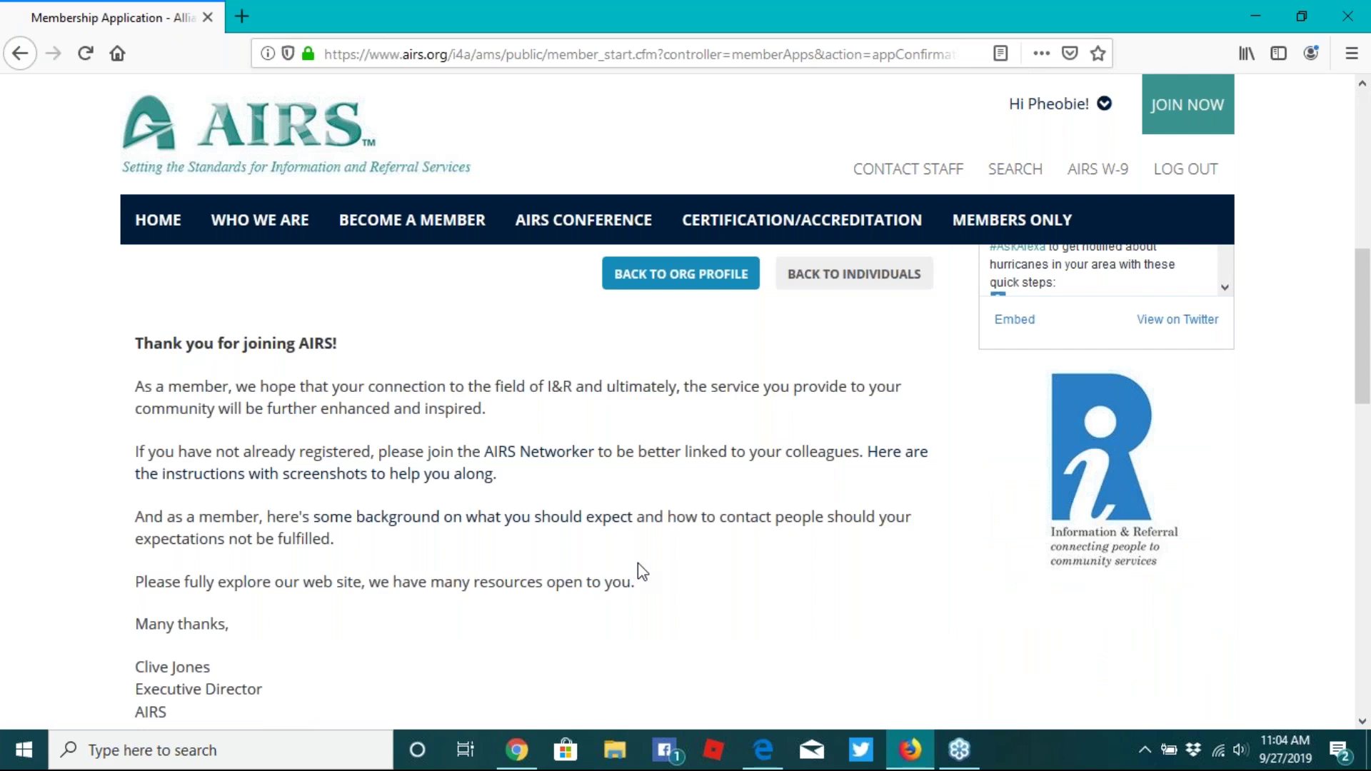
- Review the confirmation page's contact and Platinum order details, then return to Individuals
scroll(637, 564, down, 1)
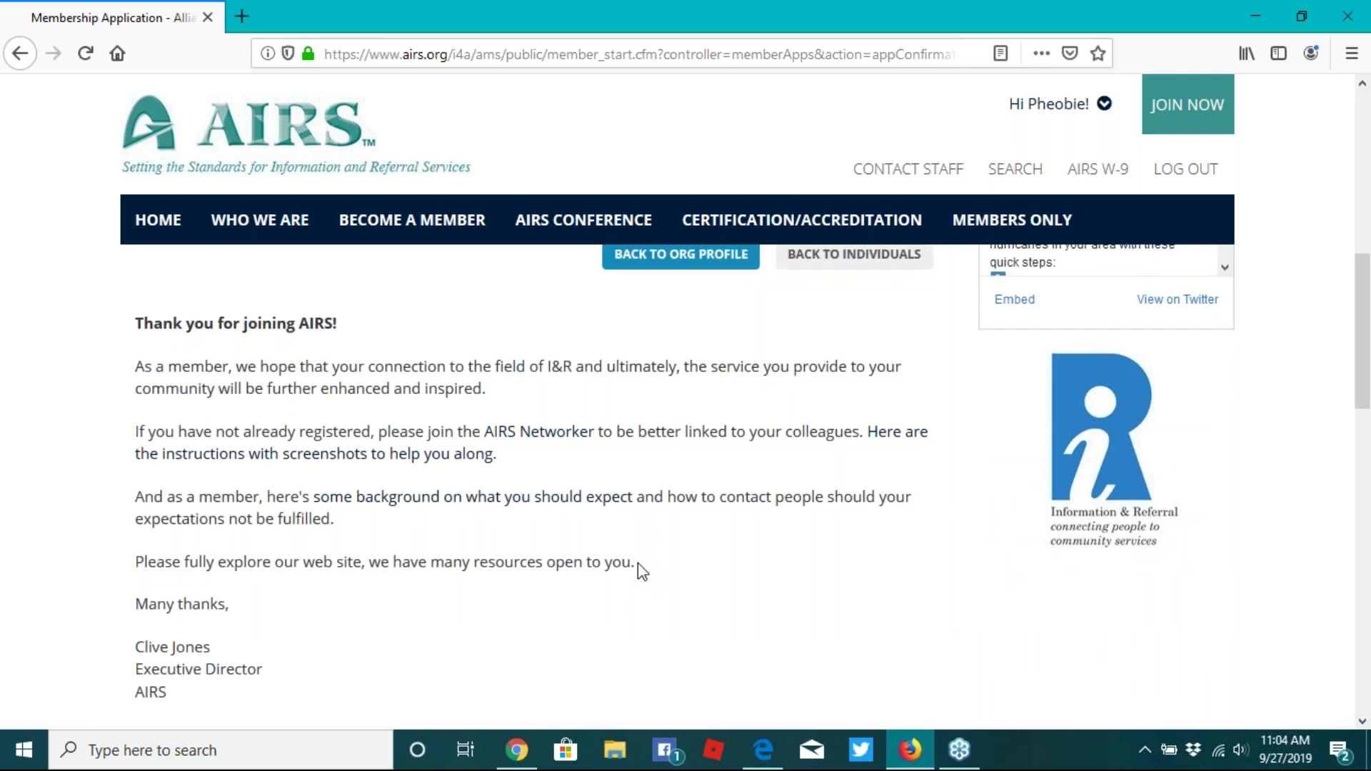
scroll(638, 564, down, 4)
scroll(637, 562, down, 4)
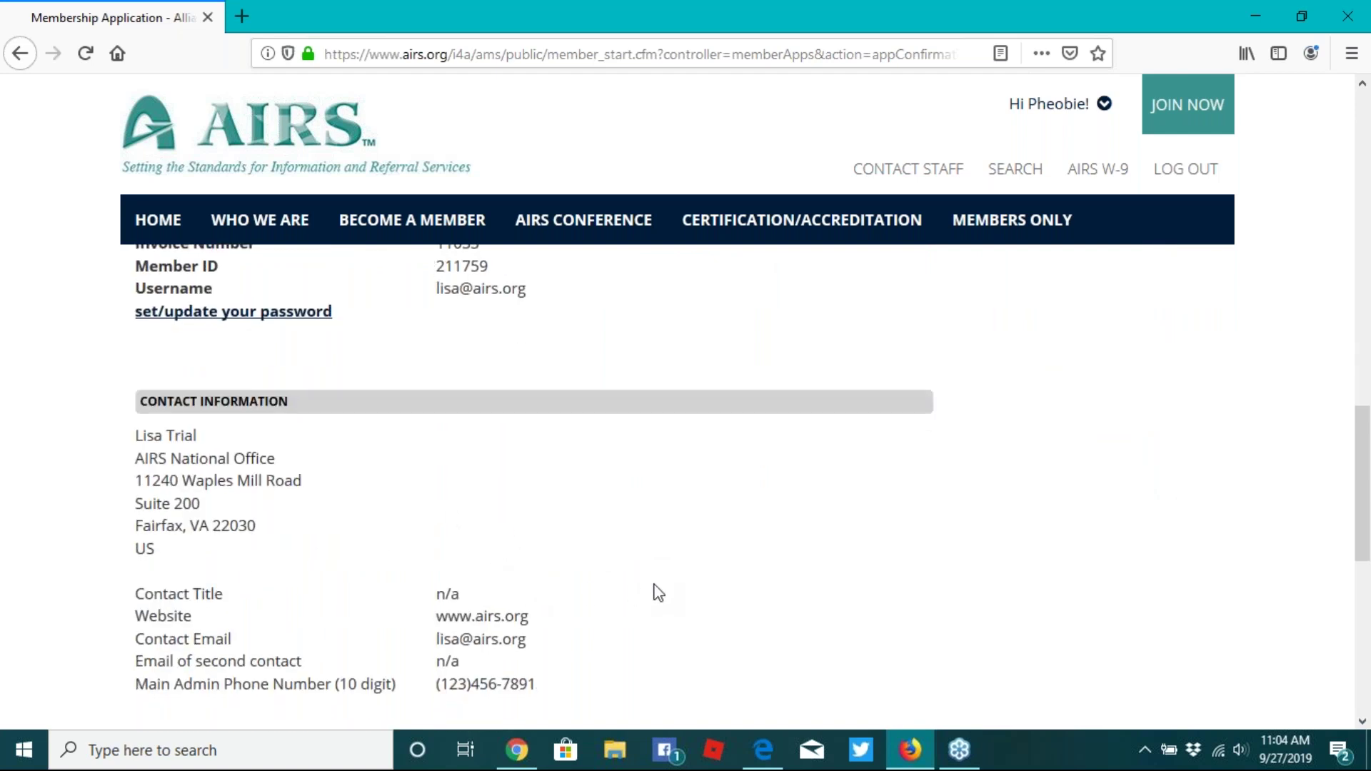
scroll(654, 587, down, 7)
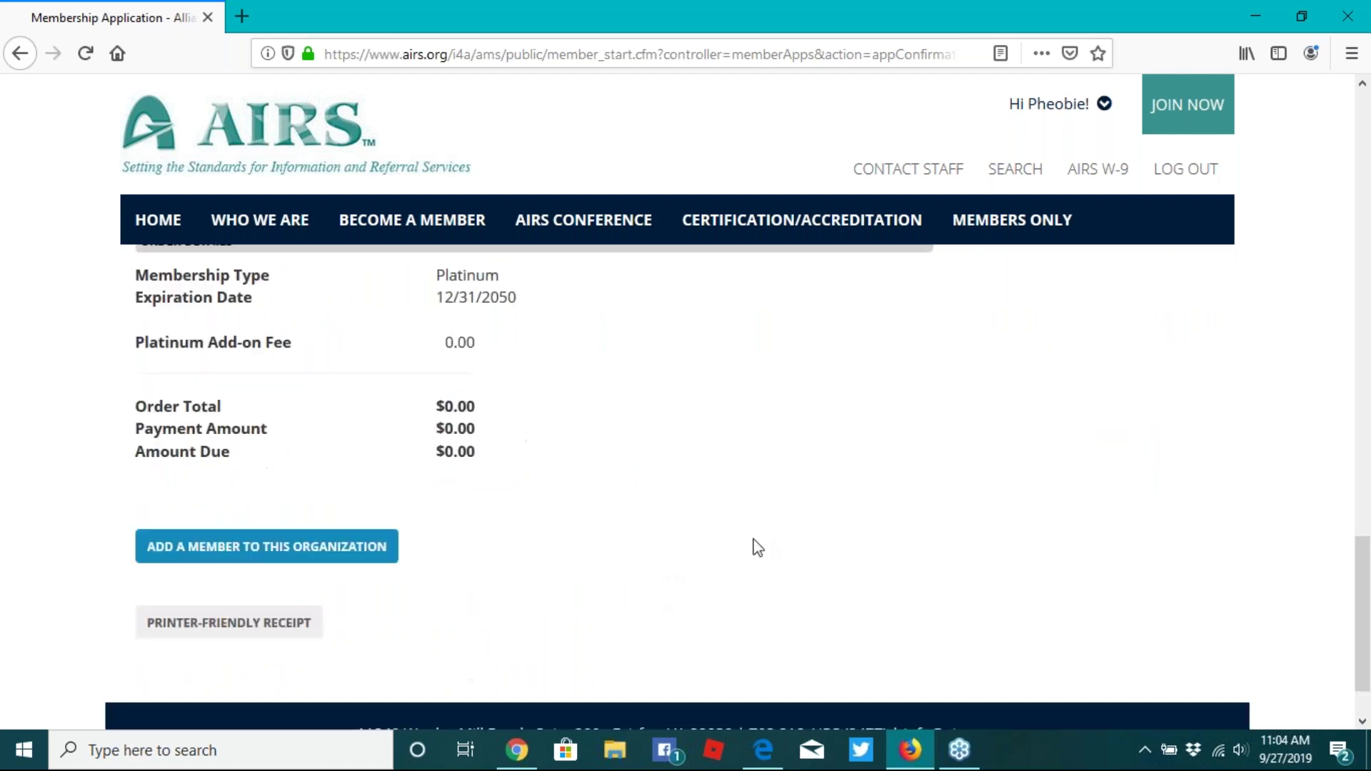
scroll(760, 547, up, 1)
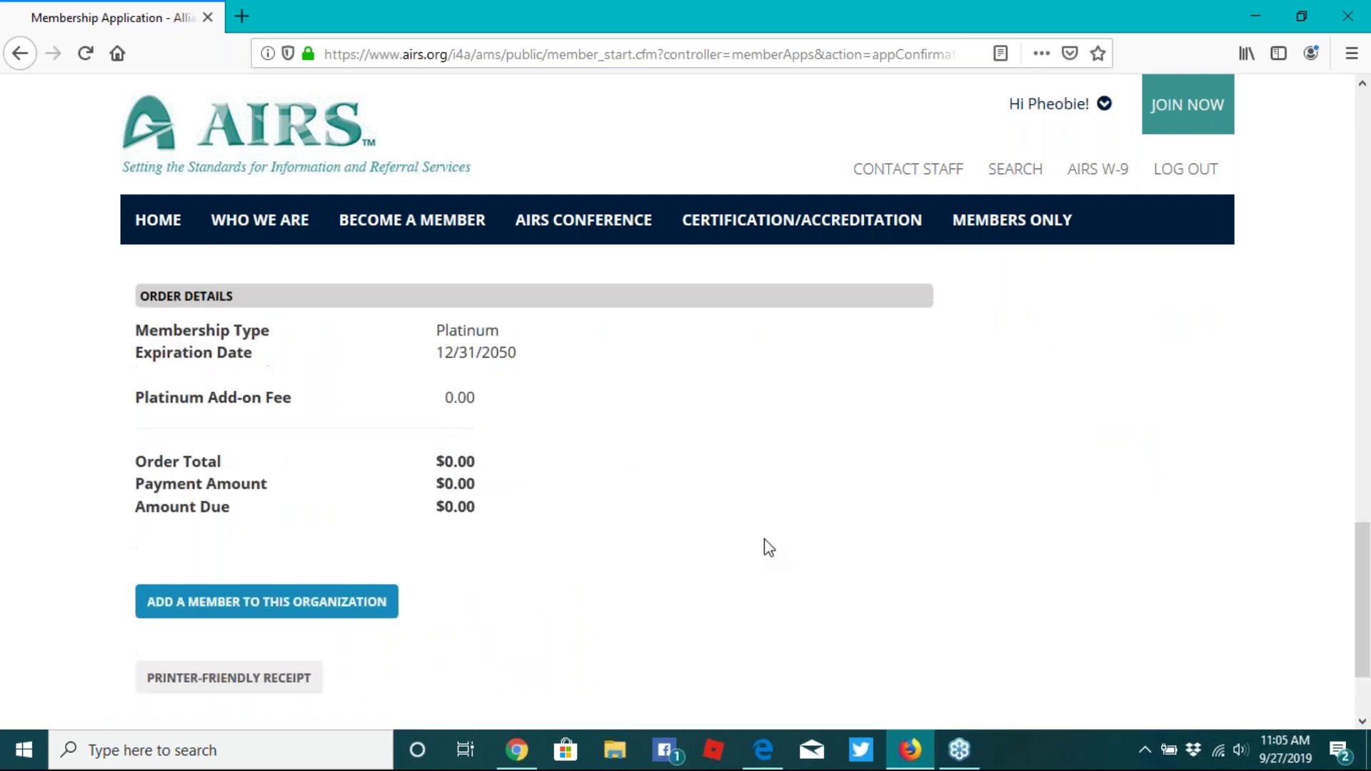
scroll(765, 549, down, 1)
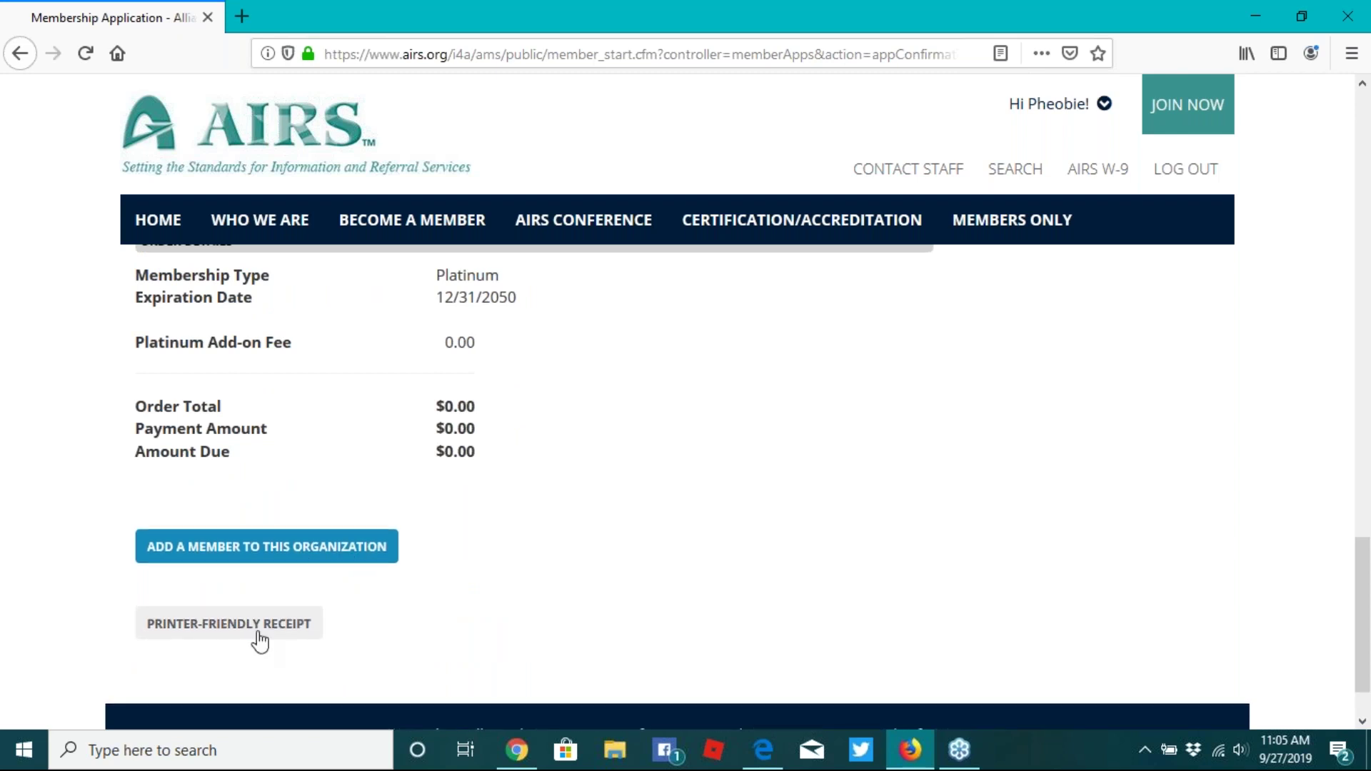
scroll(960, 617, up, 1)
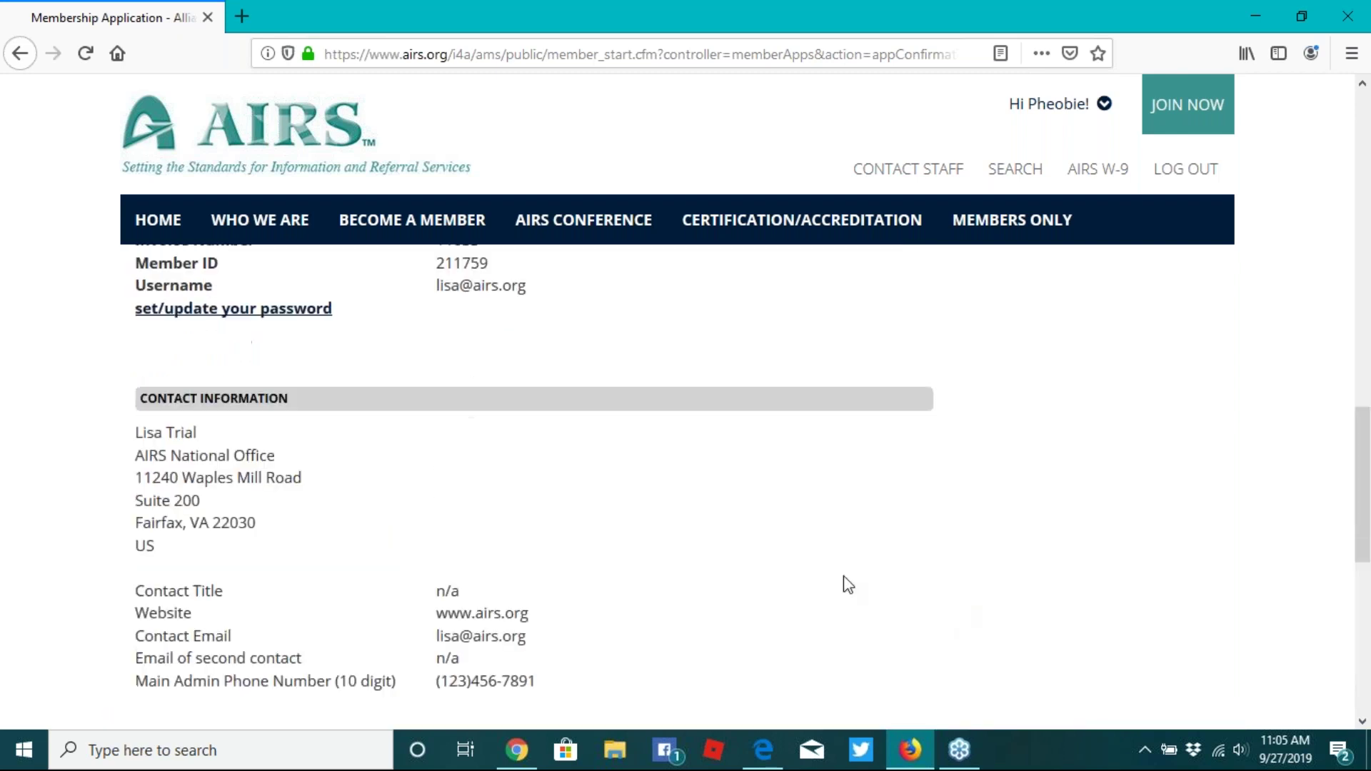
scroll(842, 575, up, 10)
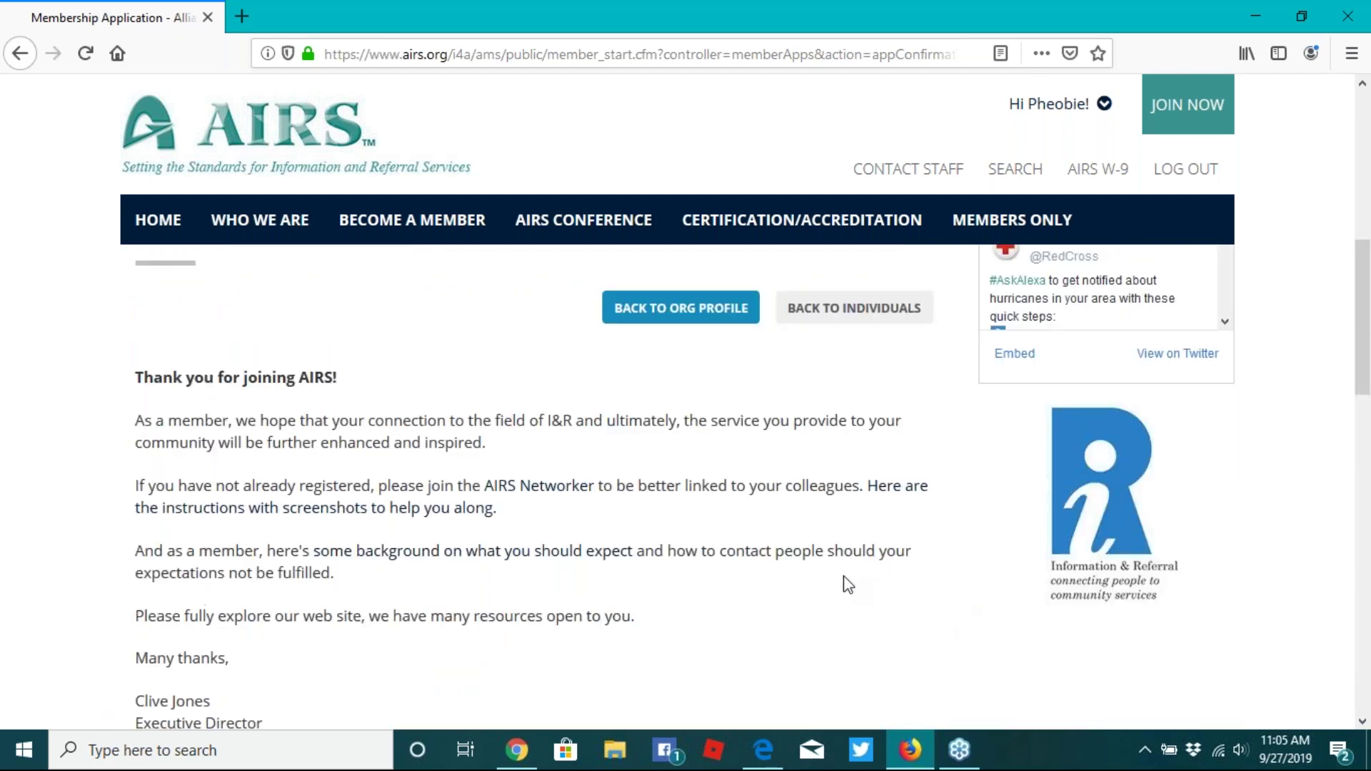
scroll(843, 575, up, 2)
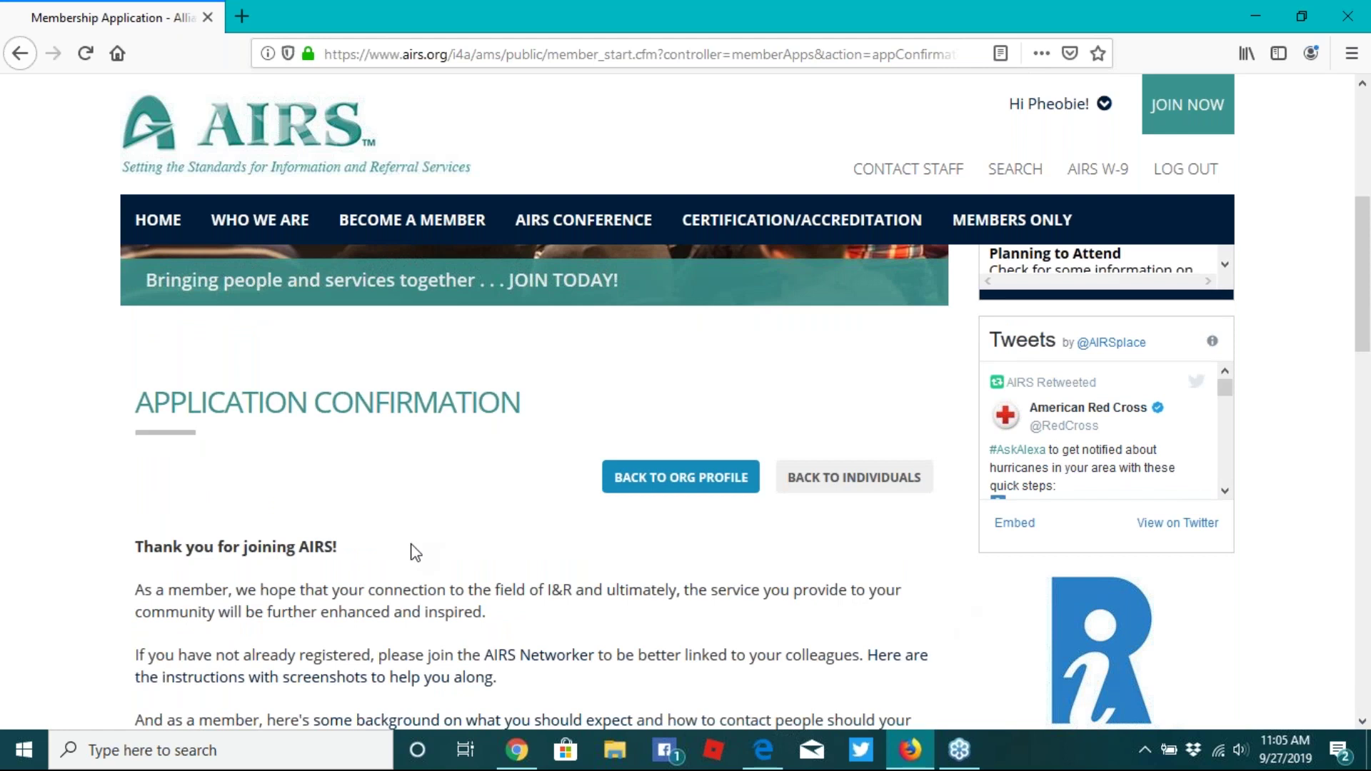
scroll(414, 553, down, 3)
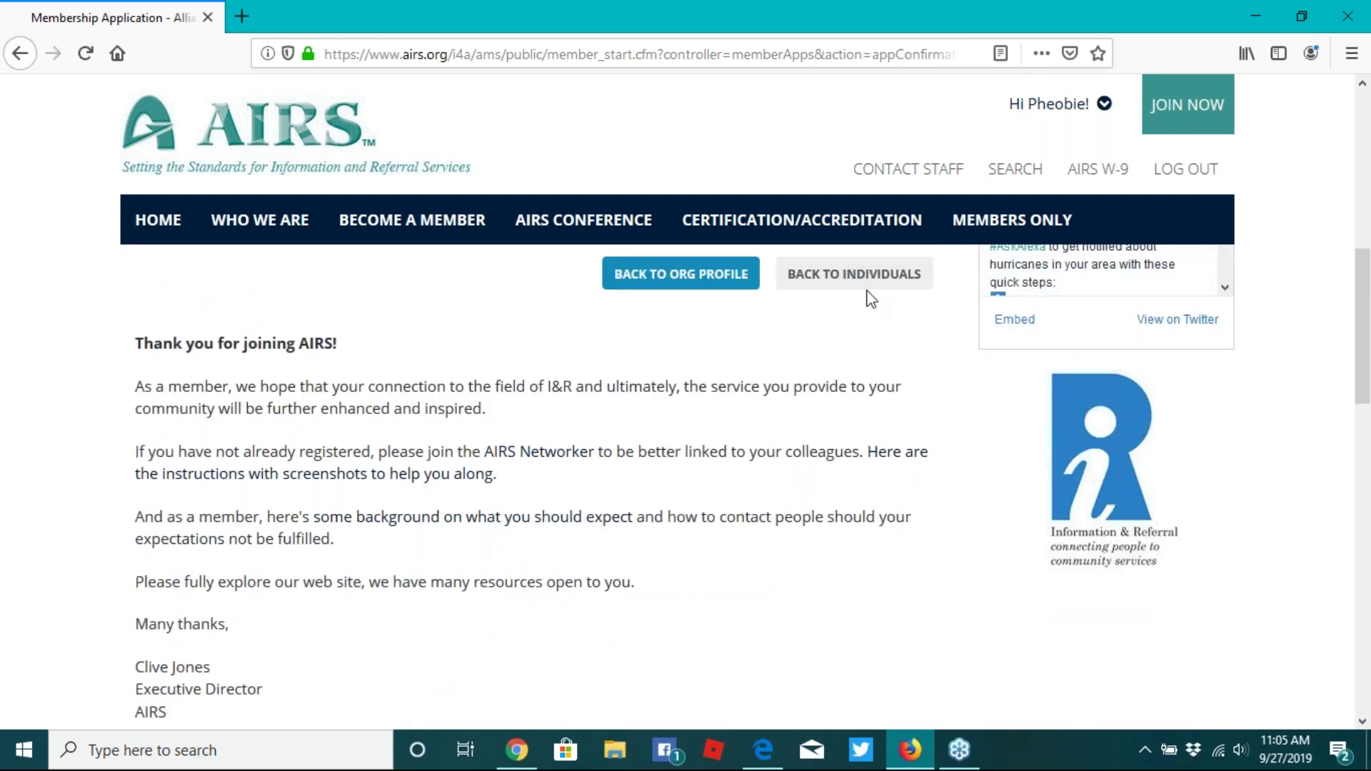
click(862, 284)
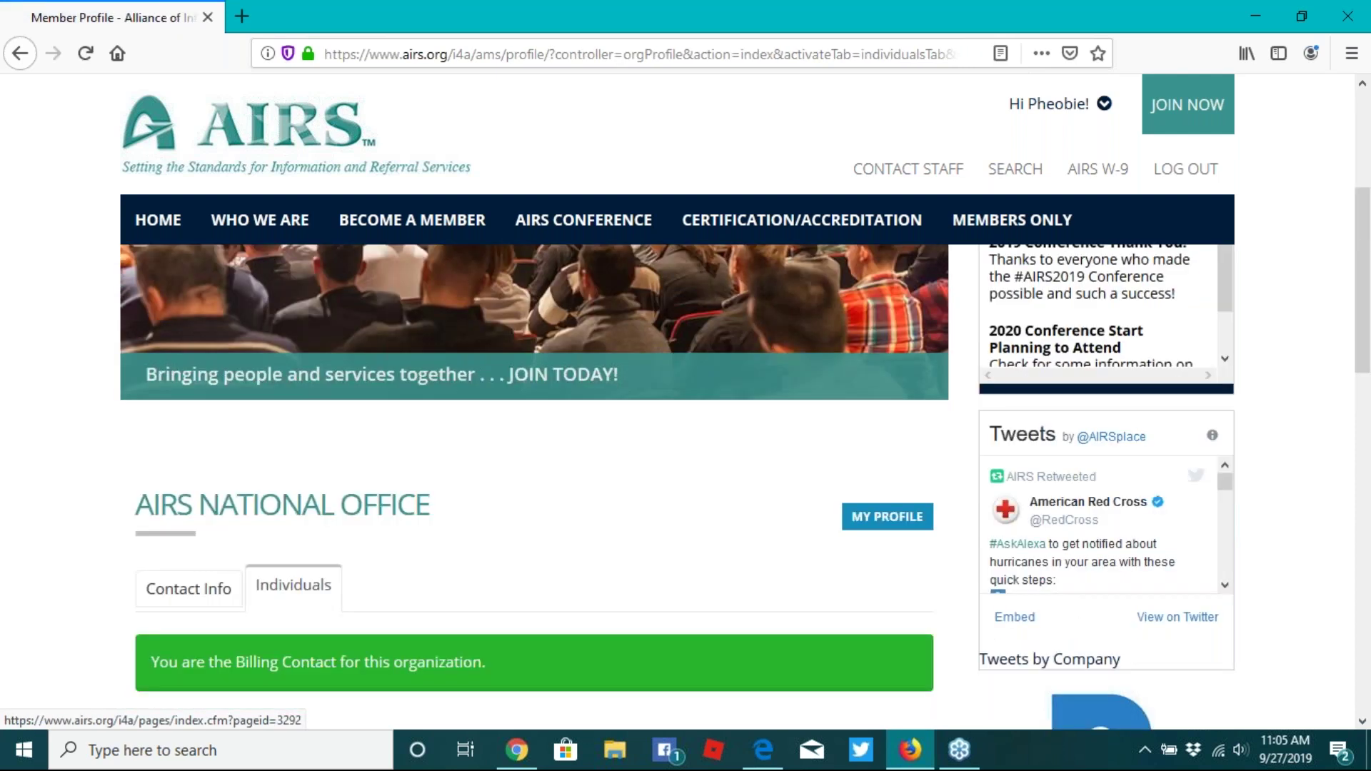
- Scroll through the National Office Individuals table to confirm the newly added member is among the 17 entries
scroll(712, 373, down, 10)
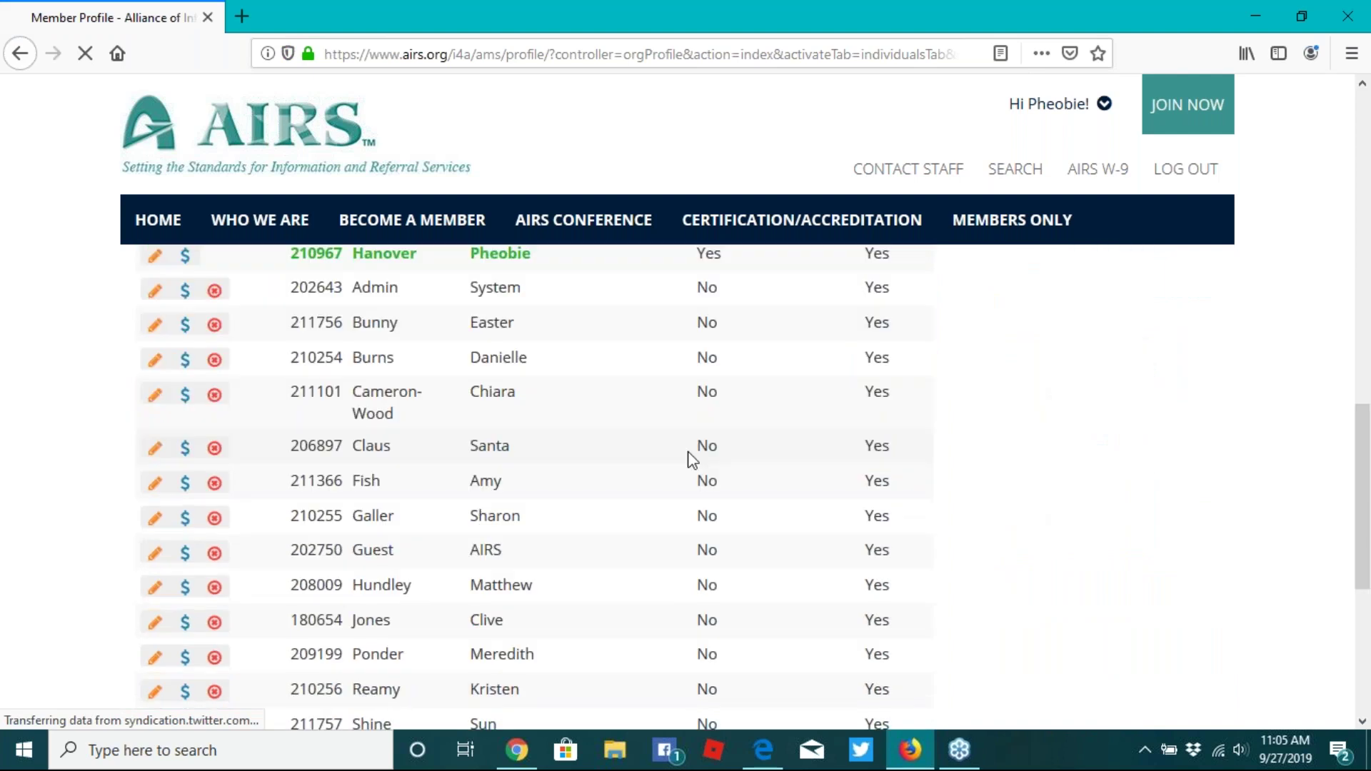
scroll(691, 459, down, 3)
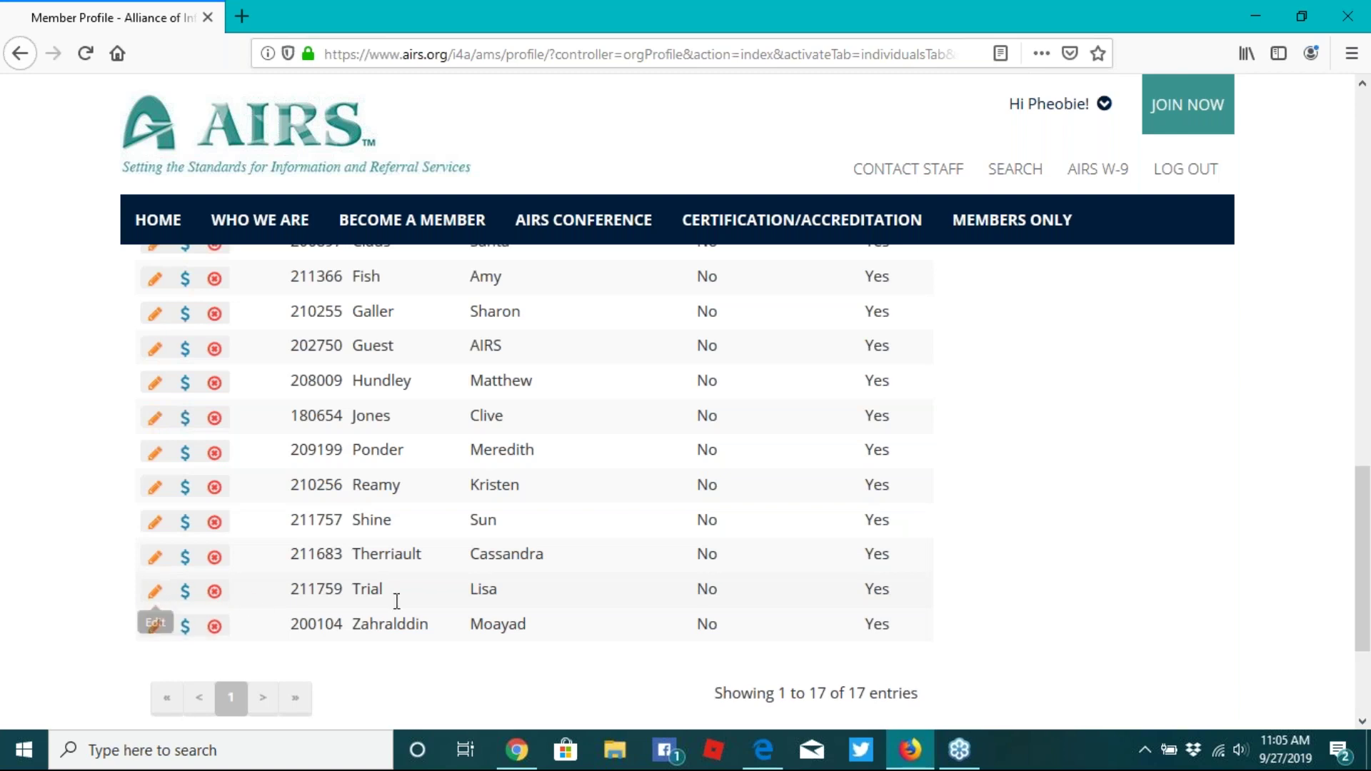
scroll(692, 638, up, 1)
scroll(692, 639, up, 3)
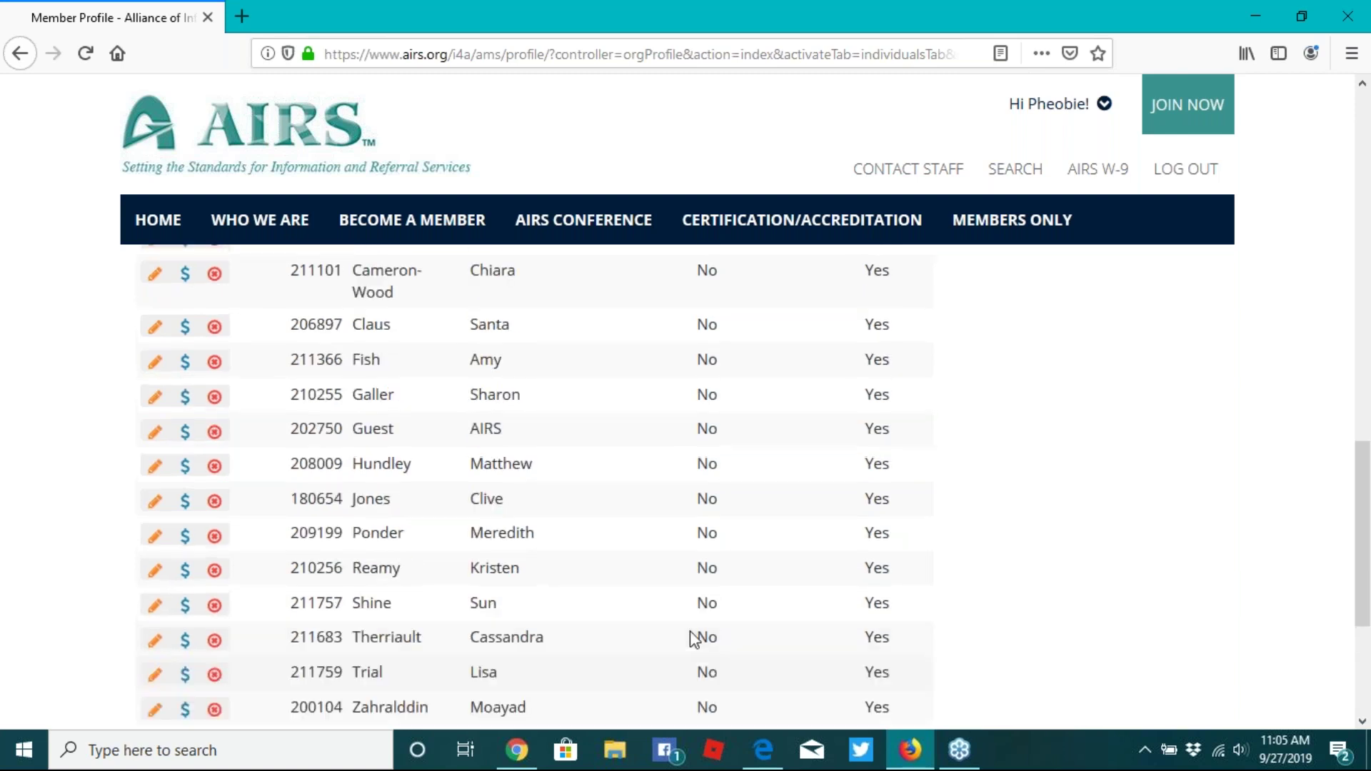
scroll(690, 631, up, 3)
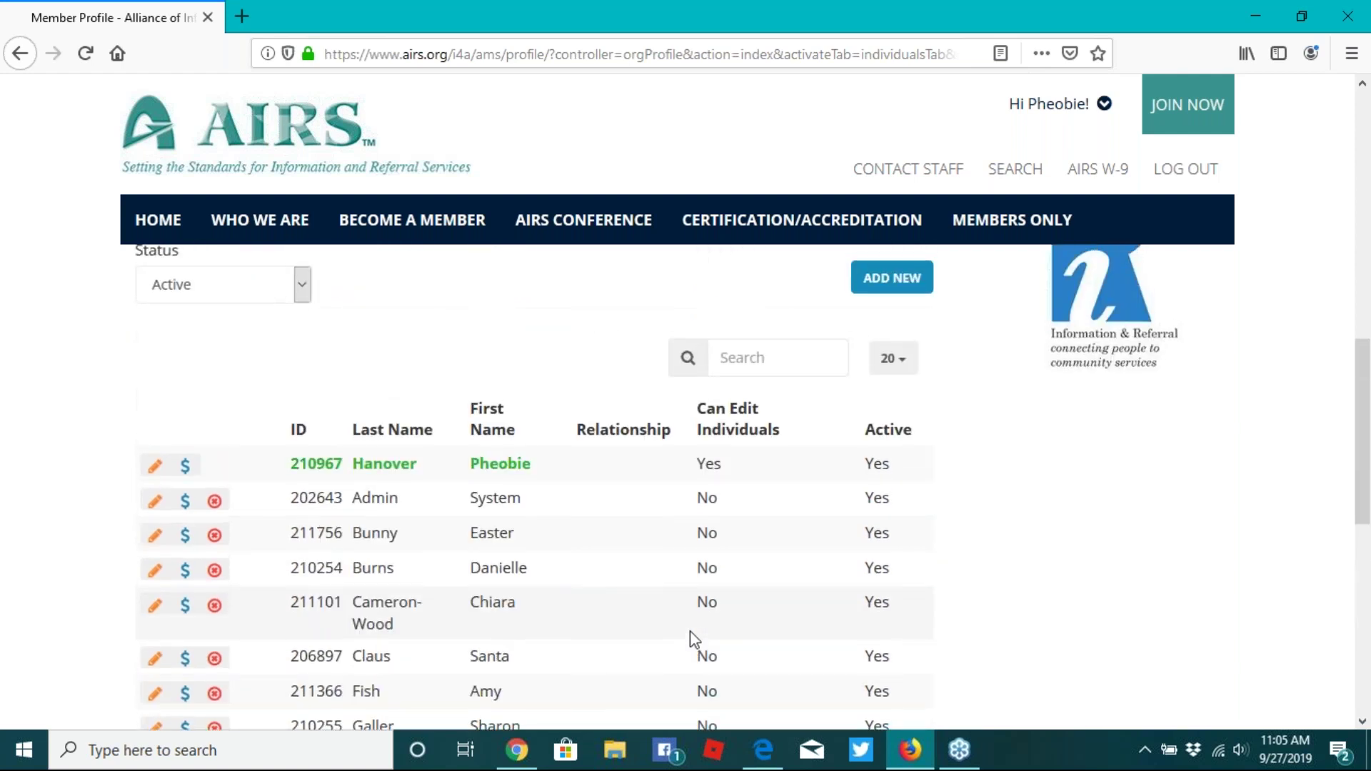
scroll(690, 631, up, 6)
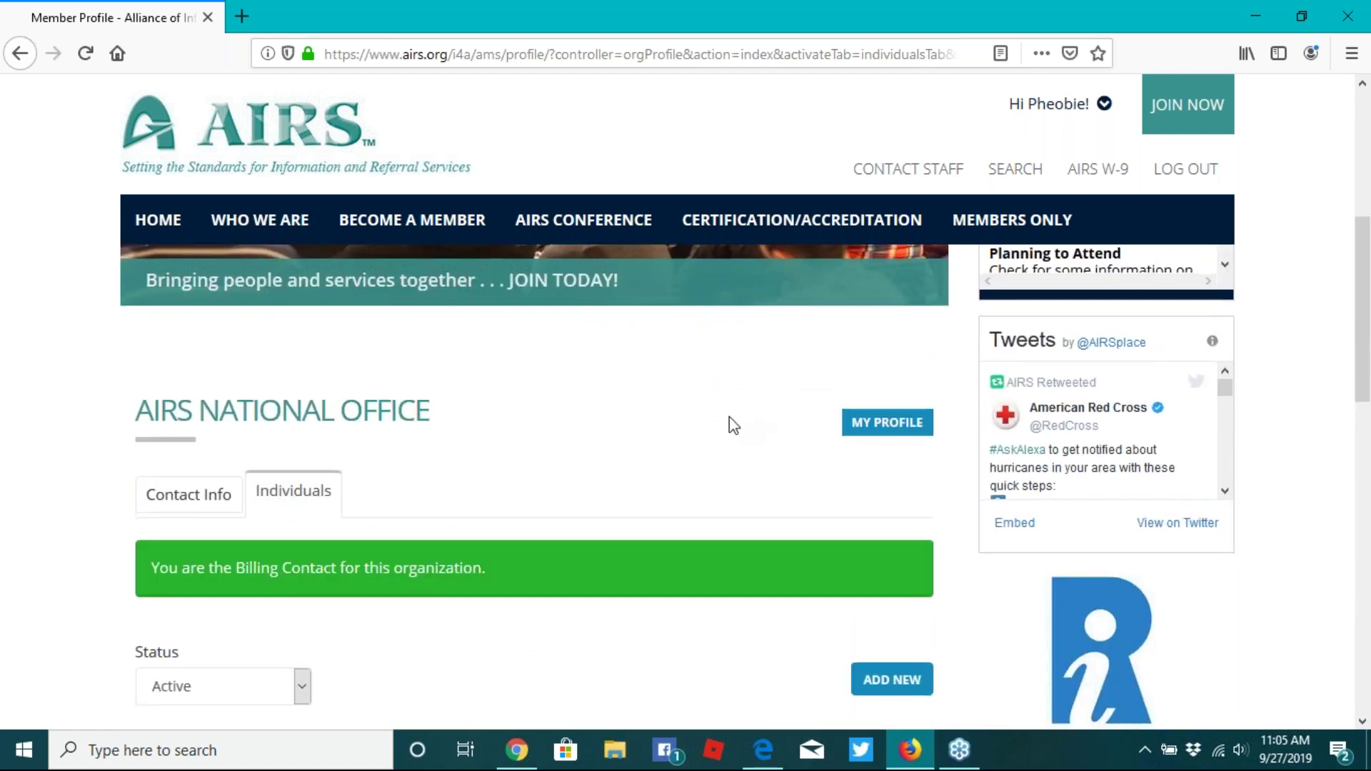
scroll(729, 417, down, 3)
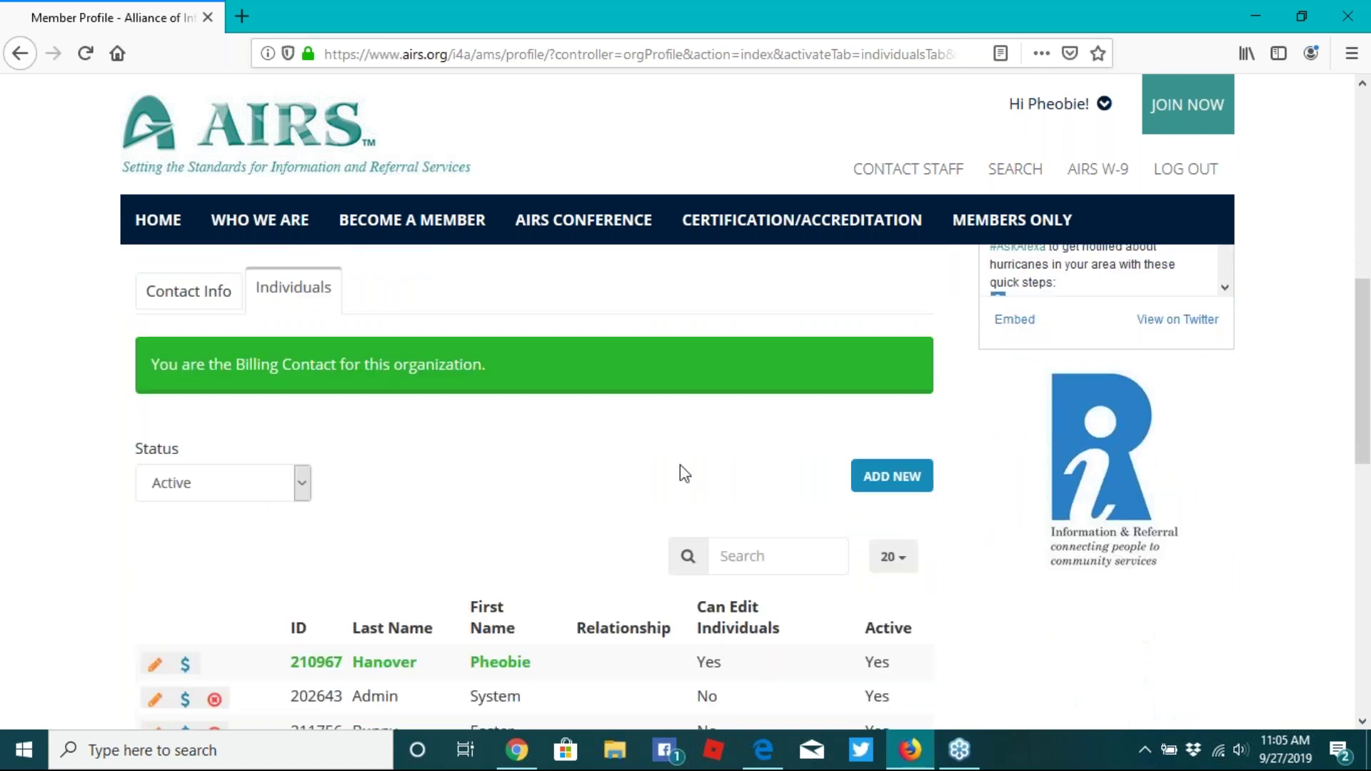